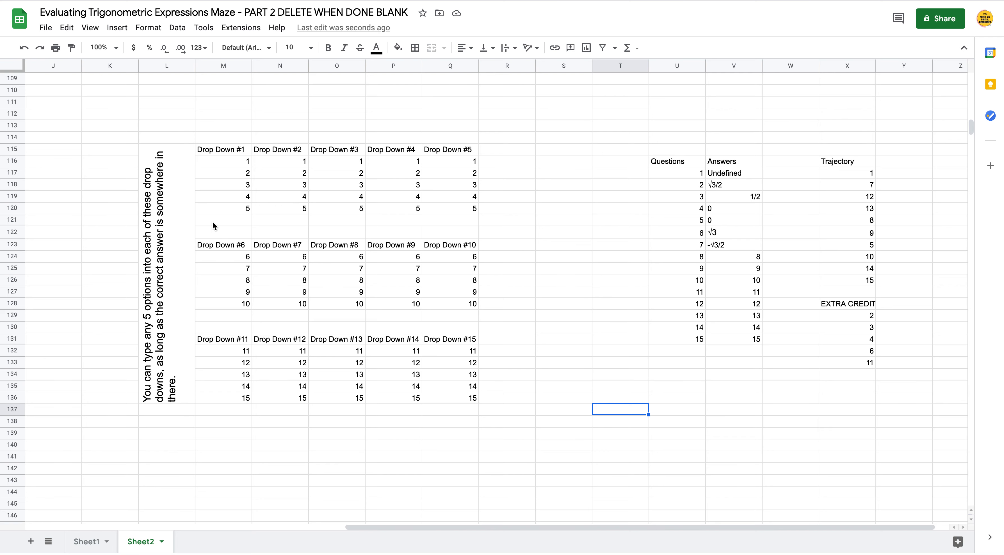
drag(241, 161, 240, 213)
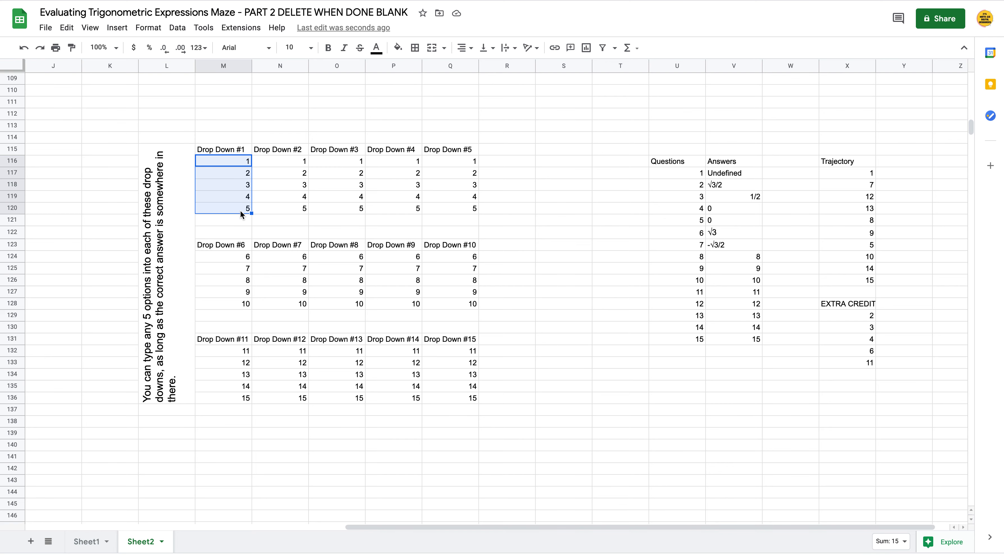
click(238, 158)
click(281, 160)
click(329, 161)
click(391, 165)
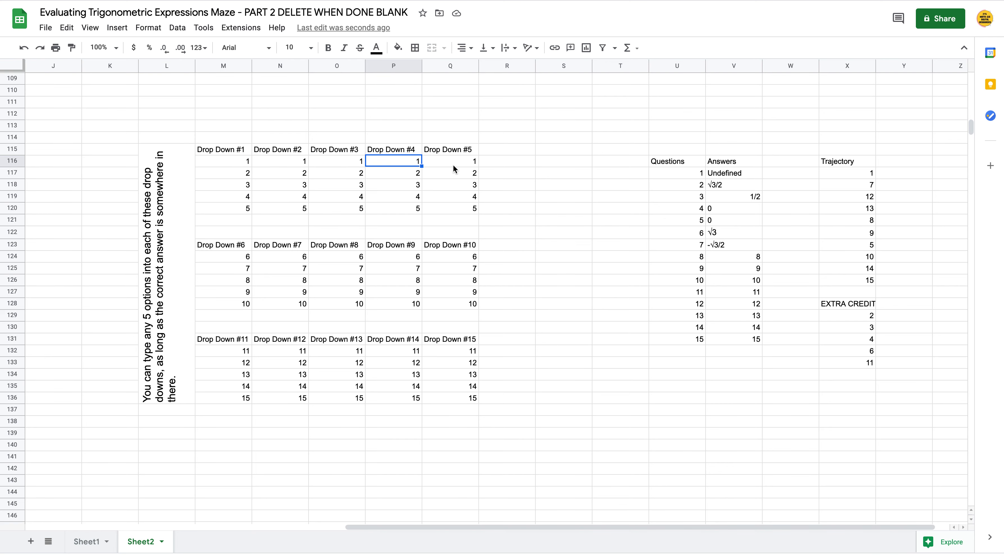
click(453, 165)
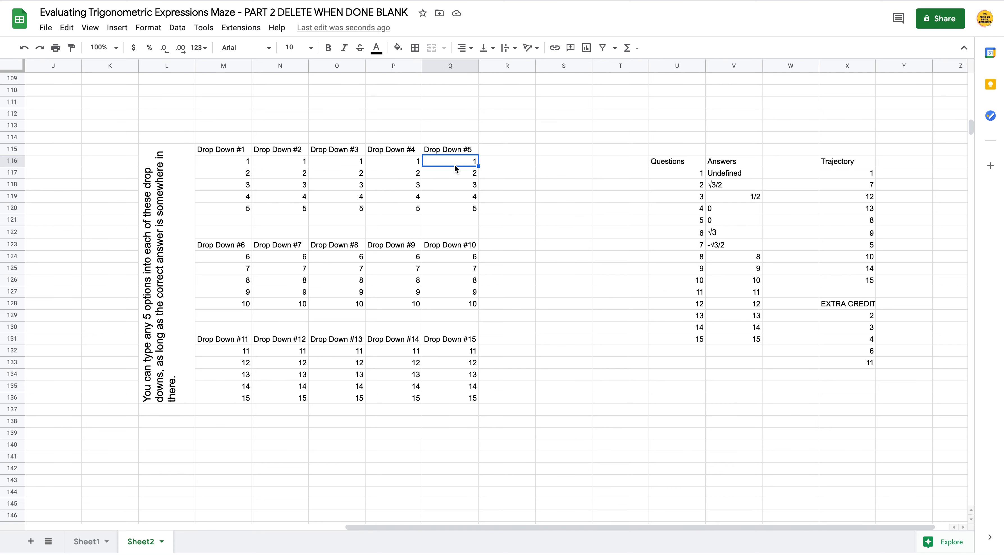
click(239, 171)
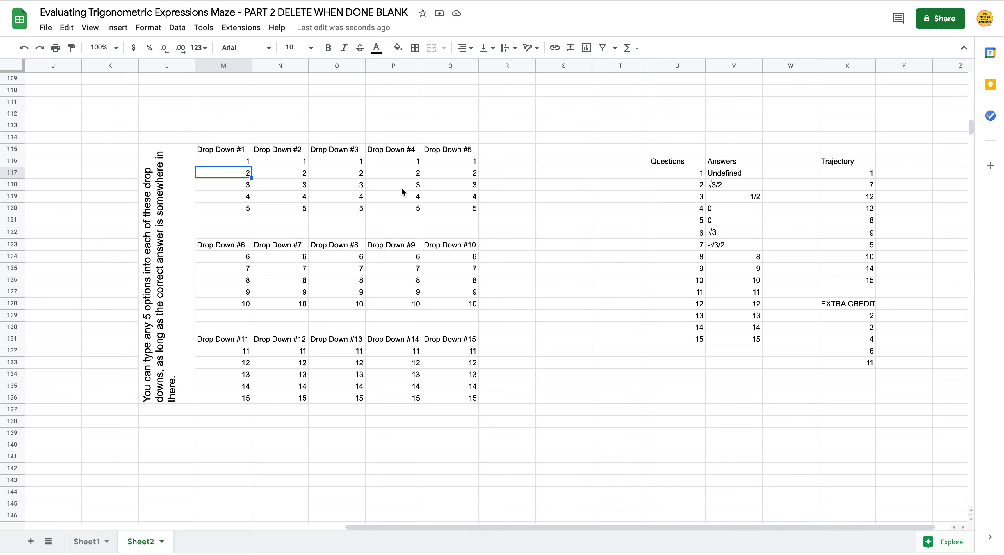
Replace the third Drop Down #1 option with Undefined and check the tan(90°) answer choices on Sheet1.
click(226, 186)
text(Undefined)
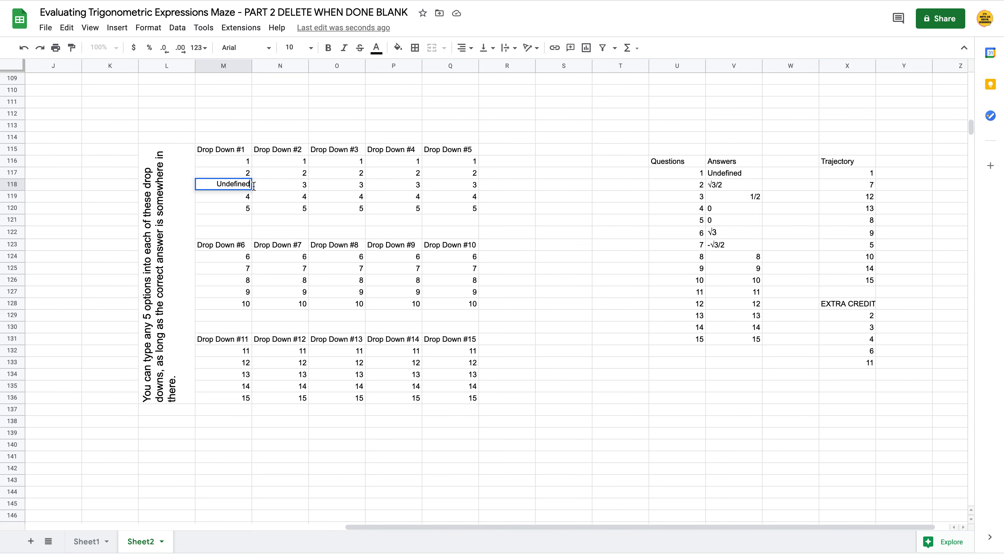
click(290, 190)
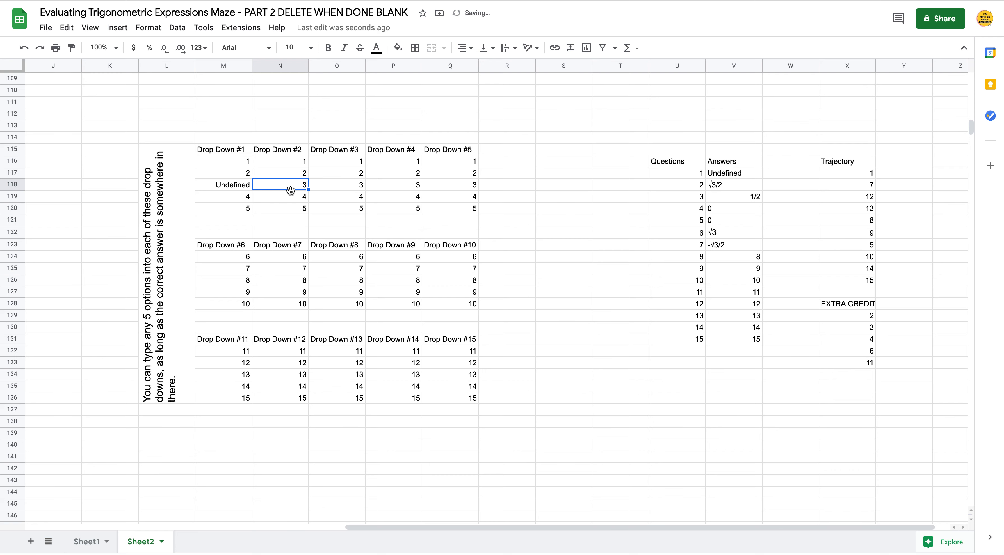
click(230, 191)
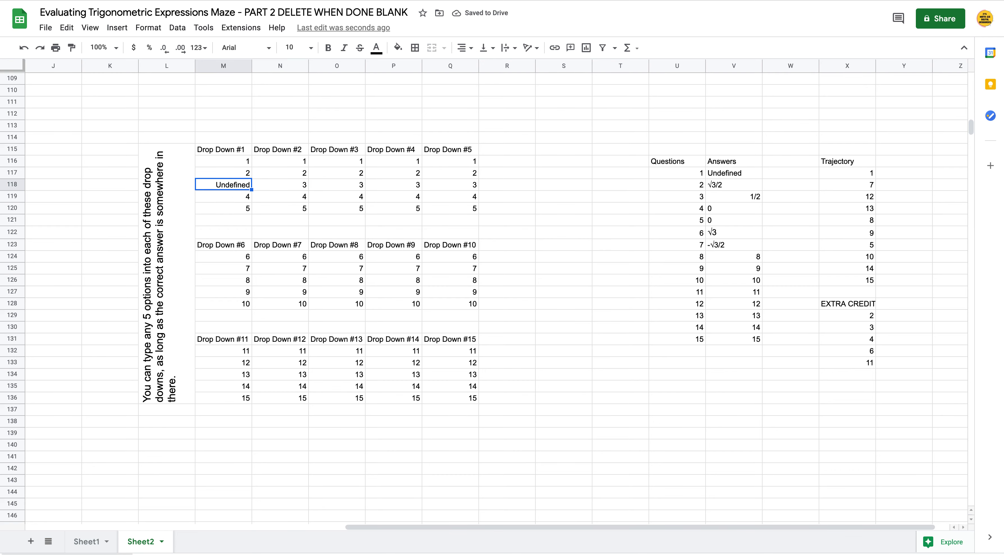
click(87, 542)
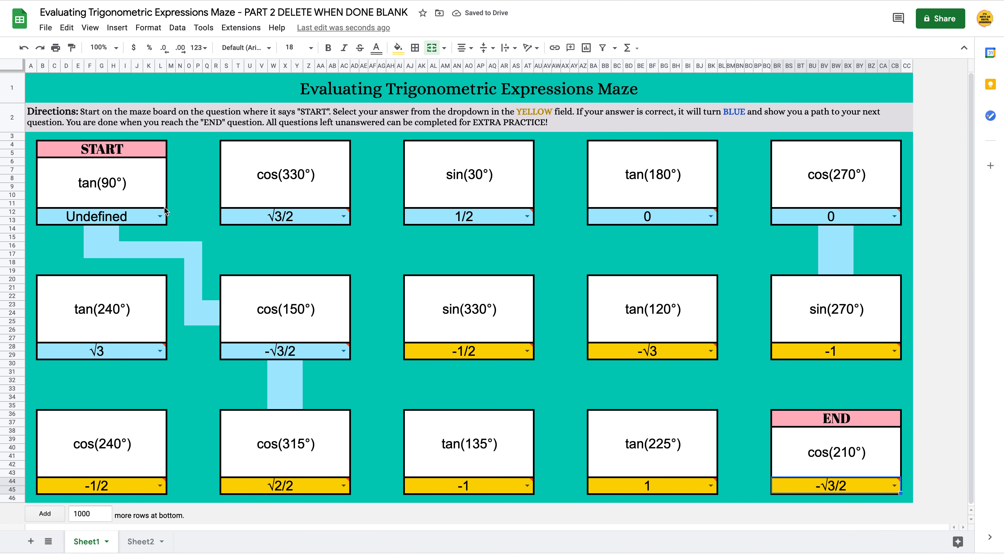
click(160, 217)
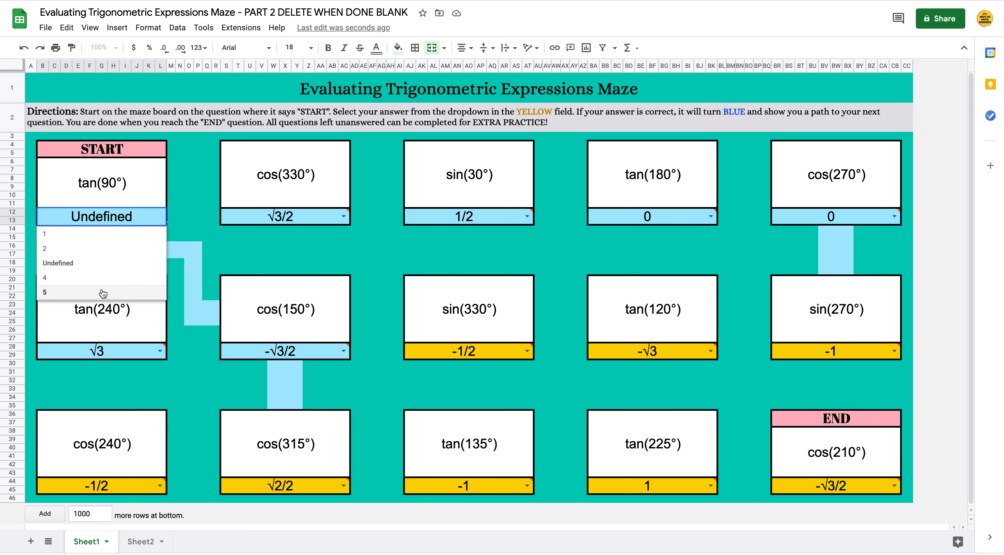
On Sheet2, set the second, fourth and fifth Drop Down #1 options to 0, -√3 and -1.
click(135, 541)
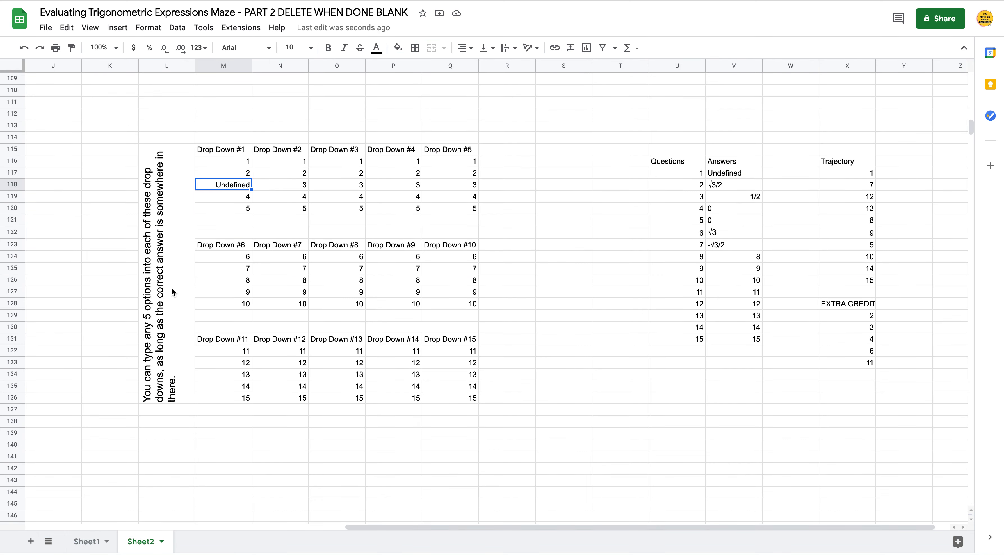
click(246, 163)
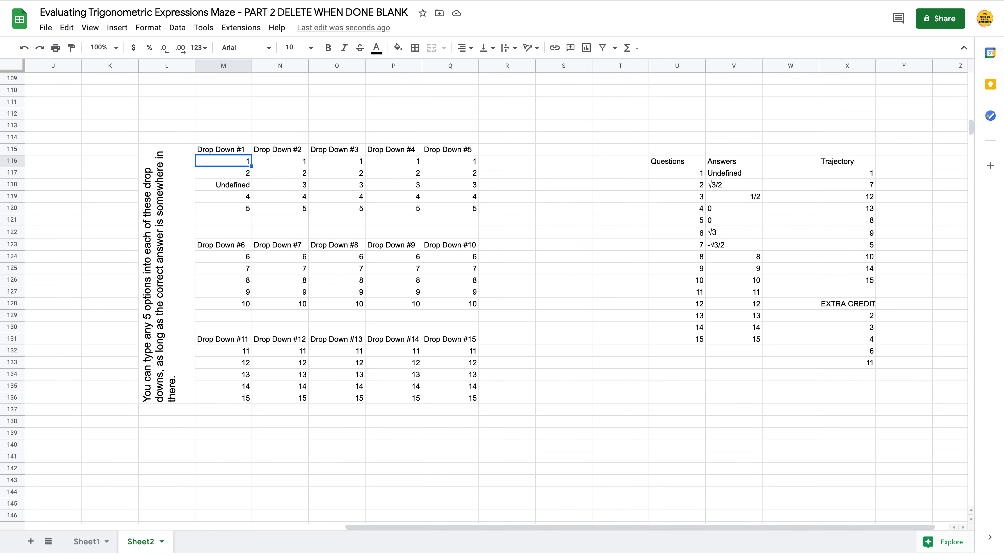
key(Down)
text(0)
key(Down)
key(Down)
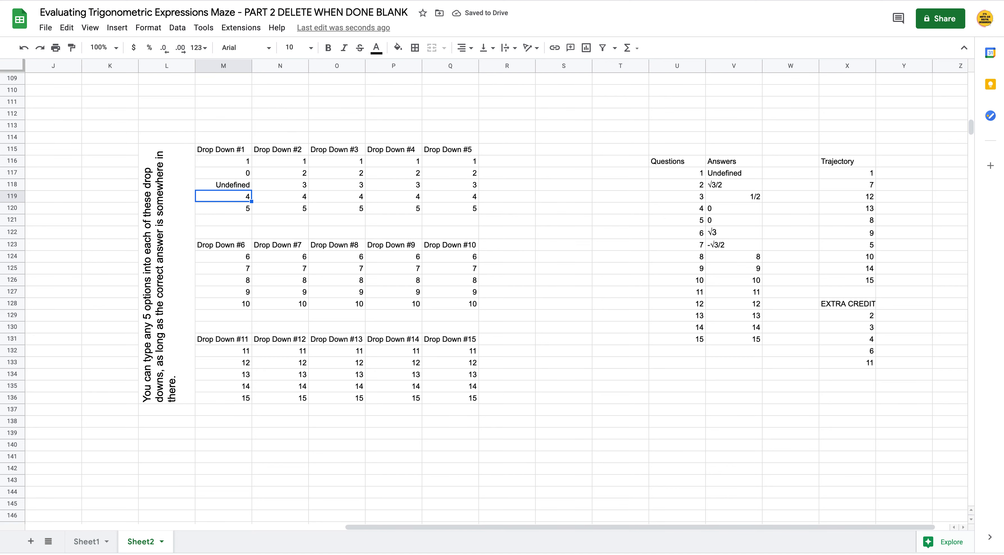
text(-)
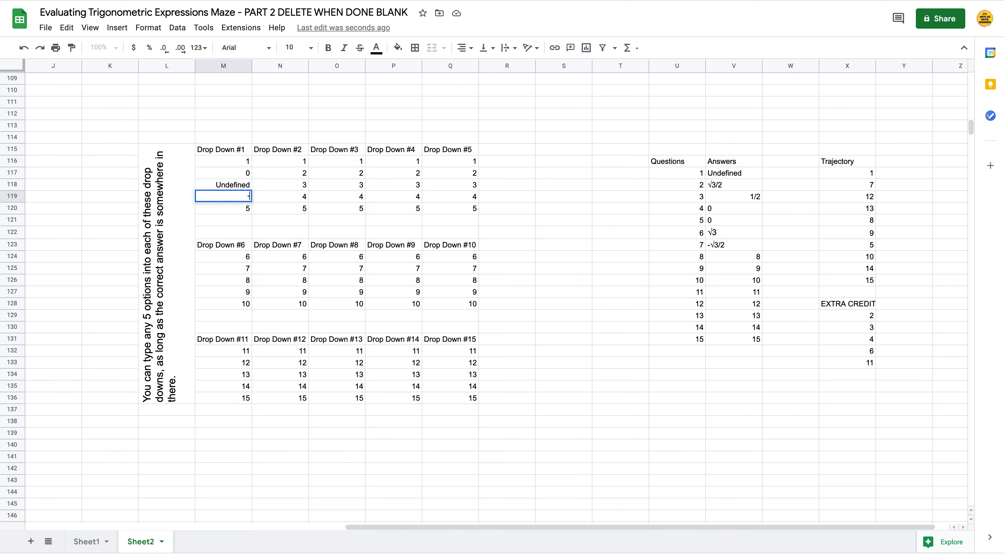
text(°√3)
key(Return)
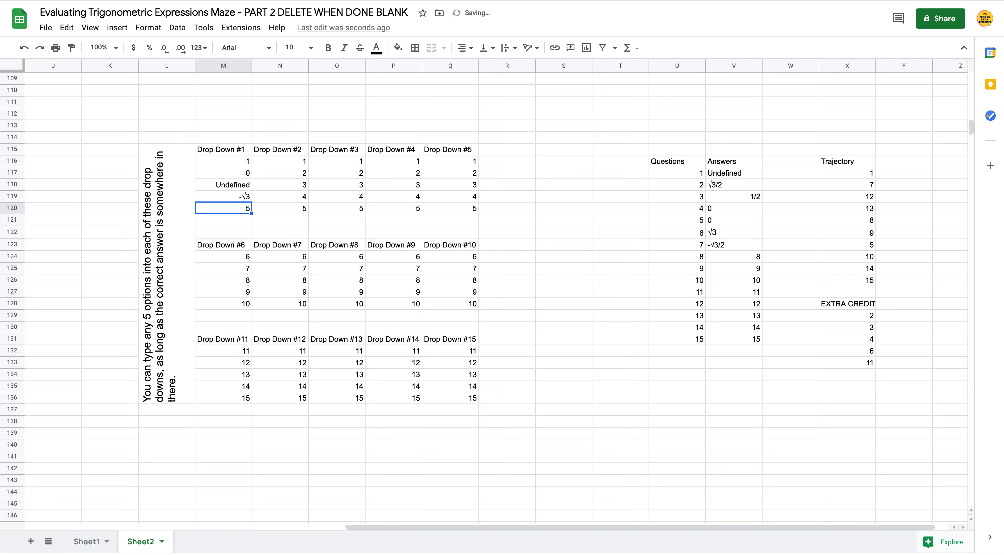
text(-1)
click(289, 173)
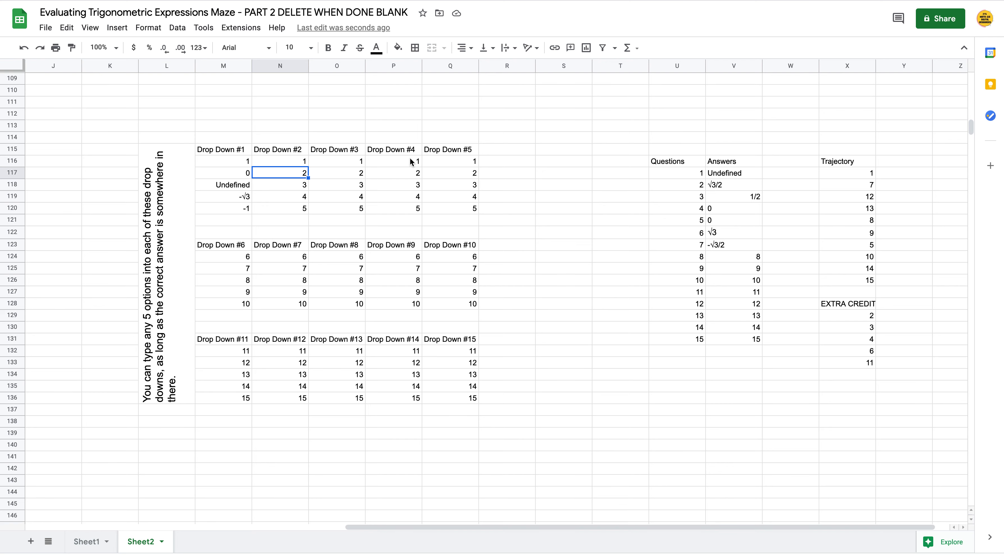
Copy the five Drop Down #1 options into the Drop Down #4 and Drop Down #5 lists.
drag(243, 162, 238, 212)
key(ctrl+c)
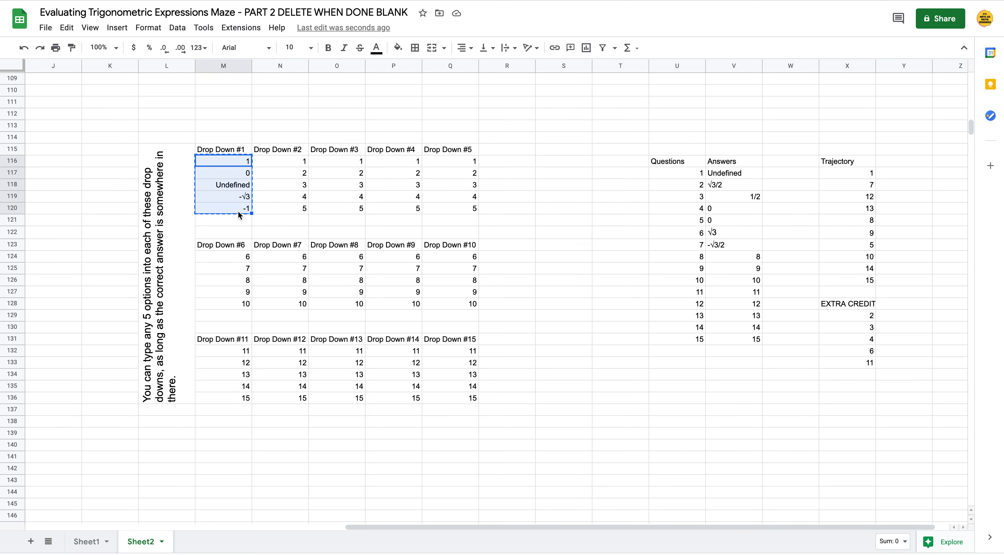
click(403, 161)
key(ctrl+v)
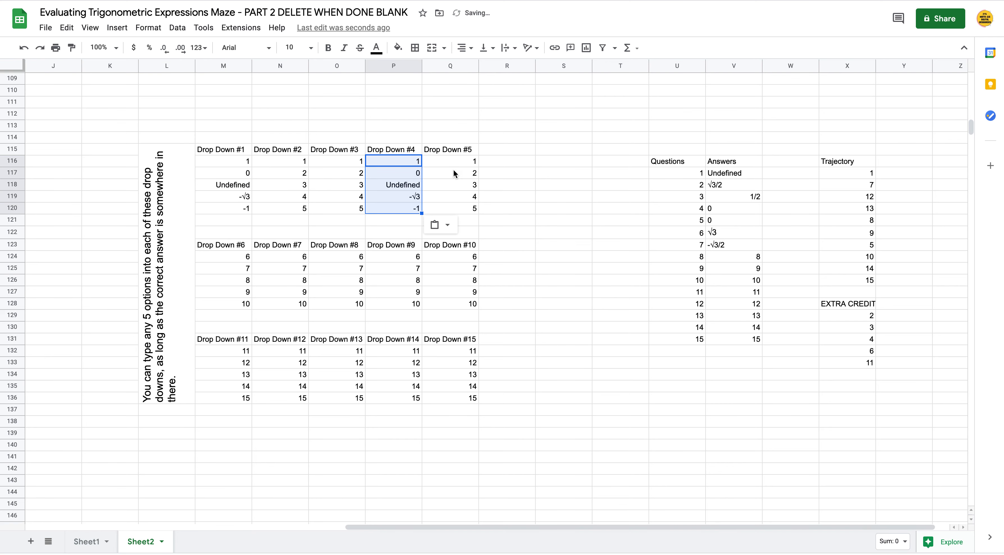
click(454, 163)
key(ctrl+v)
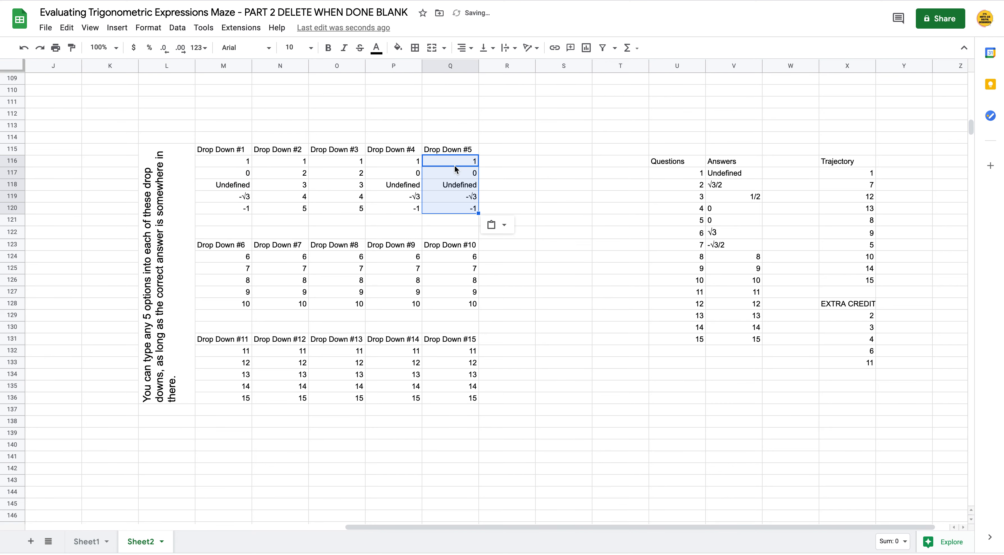
click(521, 161)
click(412, 176)
click(449, 175)
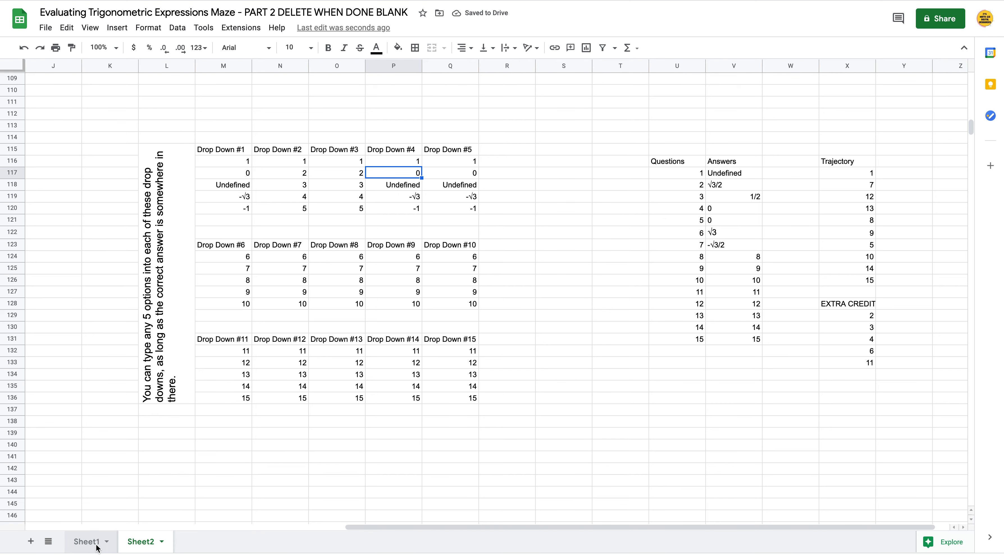
Test the tan(180°) and cos(270°) answer dropdowns on Sheet1 by choosing 0 again.
click(96, 543)
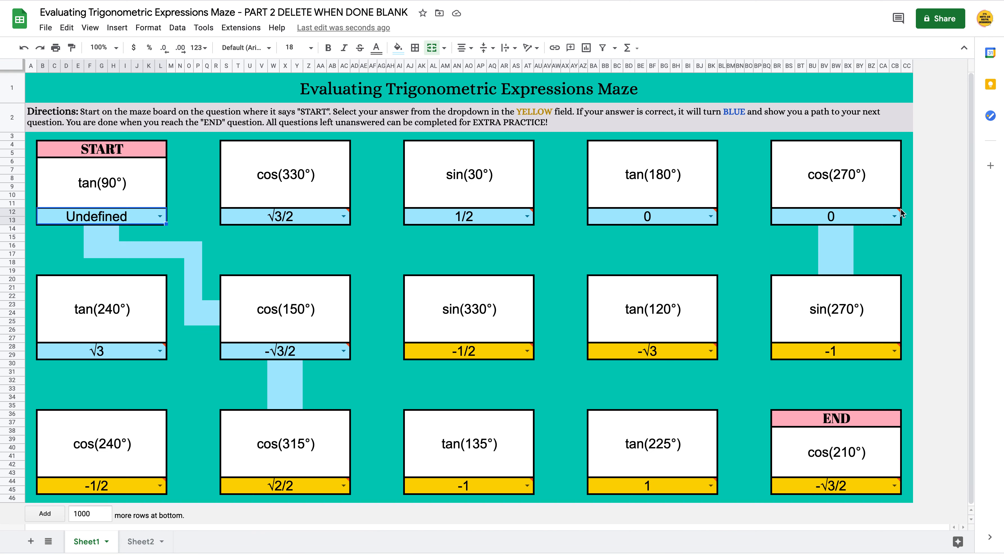
mouse_move(900, 216)
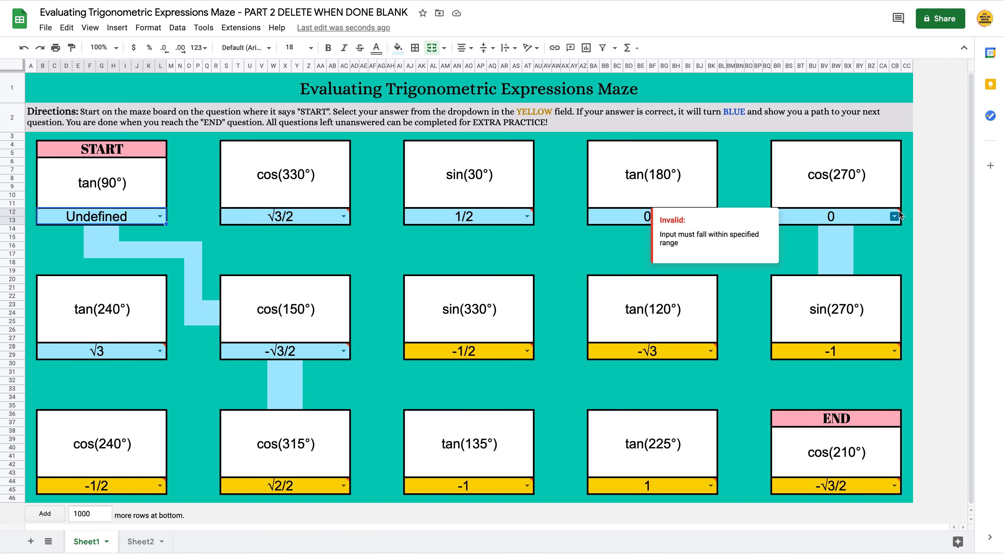
click(740, 155)
click(711, 216)
click(608, 233)
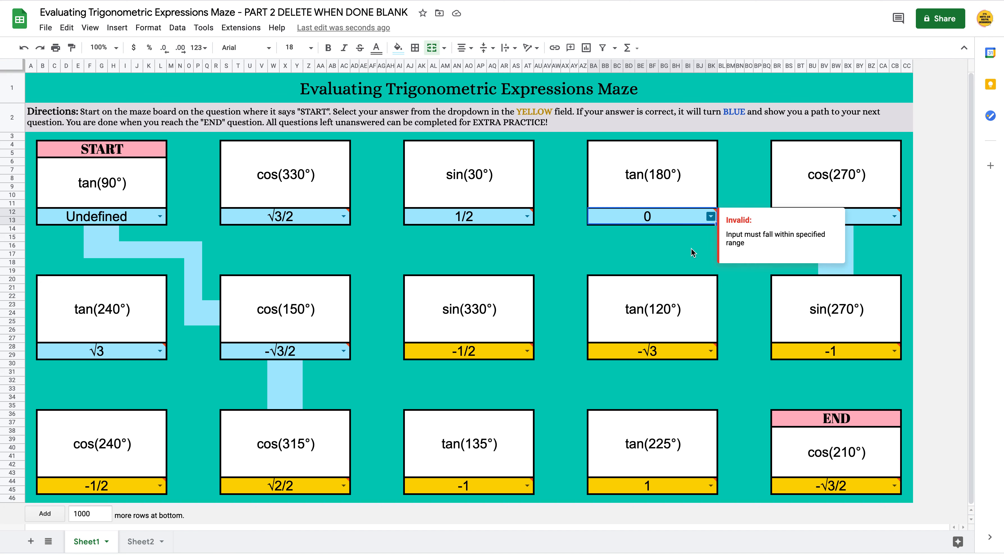
click(894, 216)
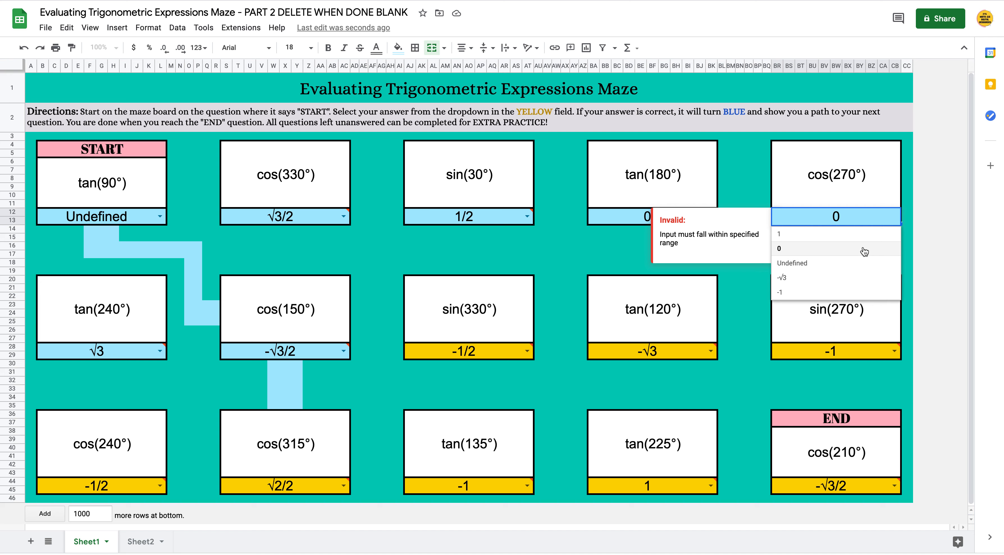
click(864, 251)
click(883, 246)
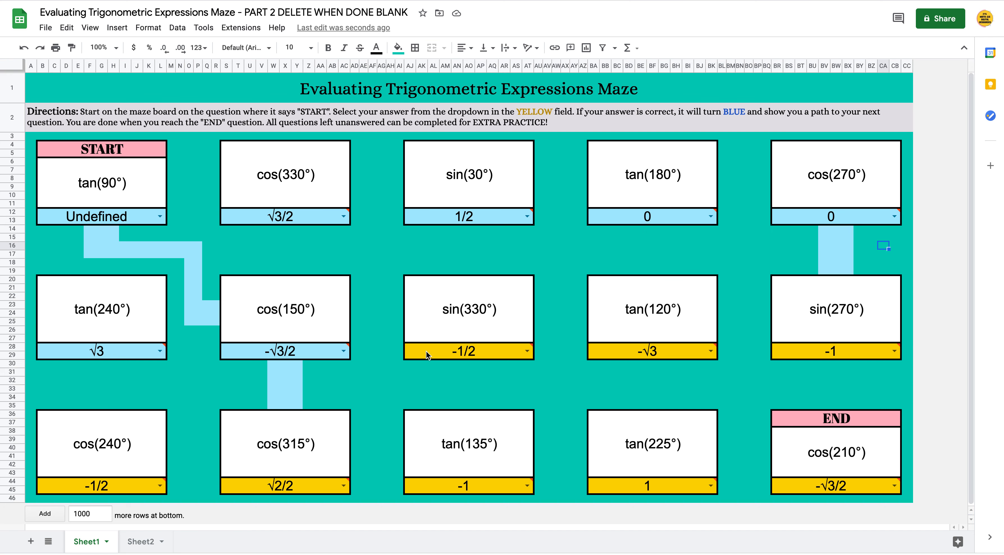
Format the five Drop Down #4 options on Sheet2 as plain text.
click(138, 543)
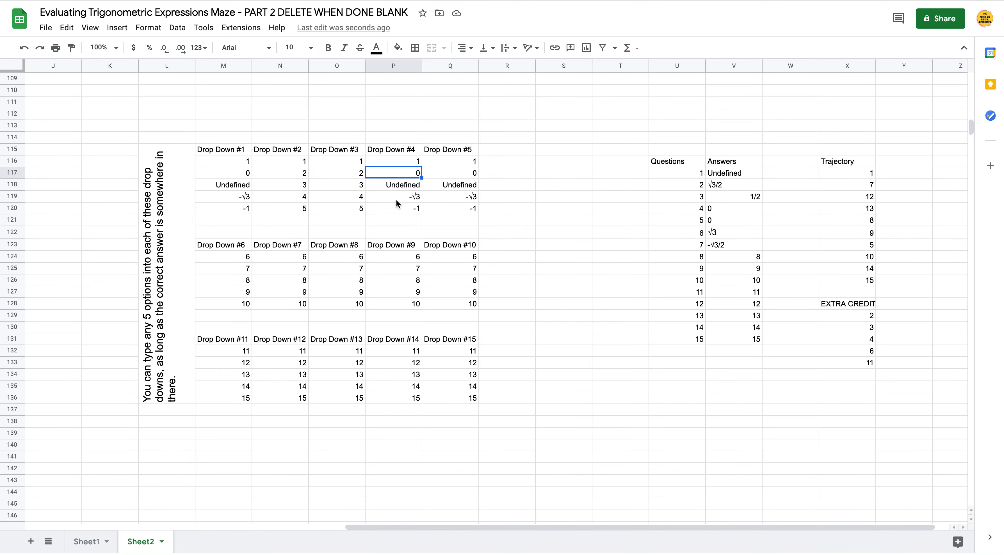
drag(407, 158, 405, 205)
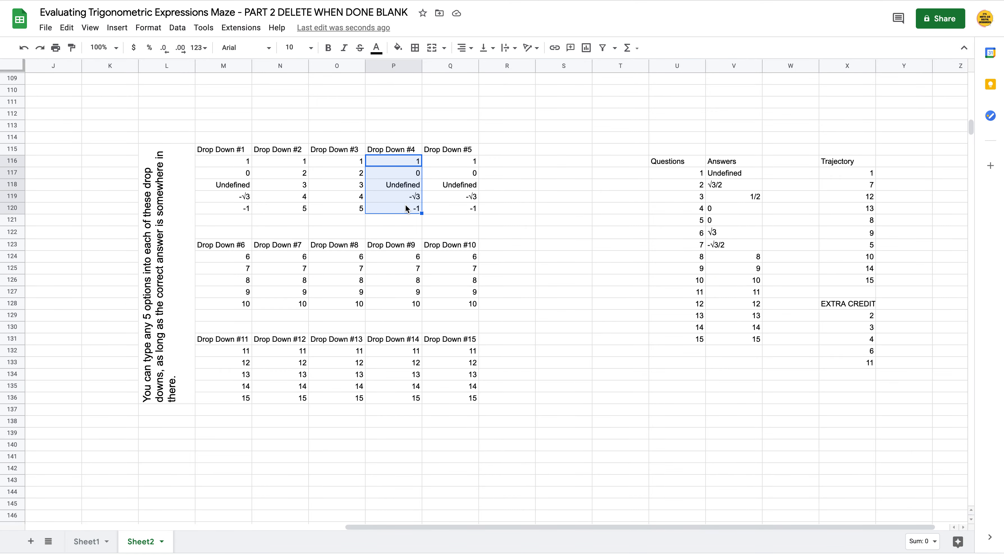
click(178, 26)
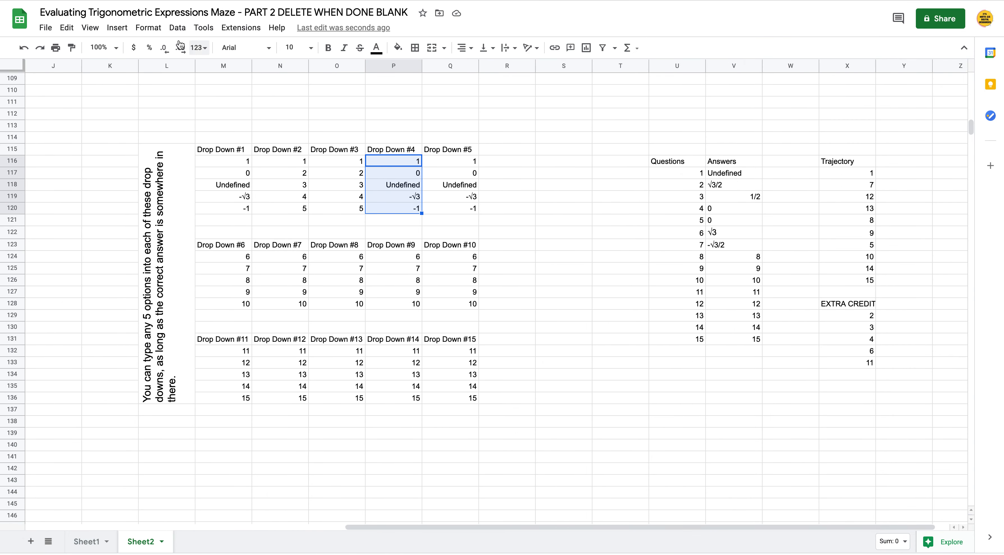
click(148, 27)
mouse_move(183, 78)
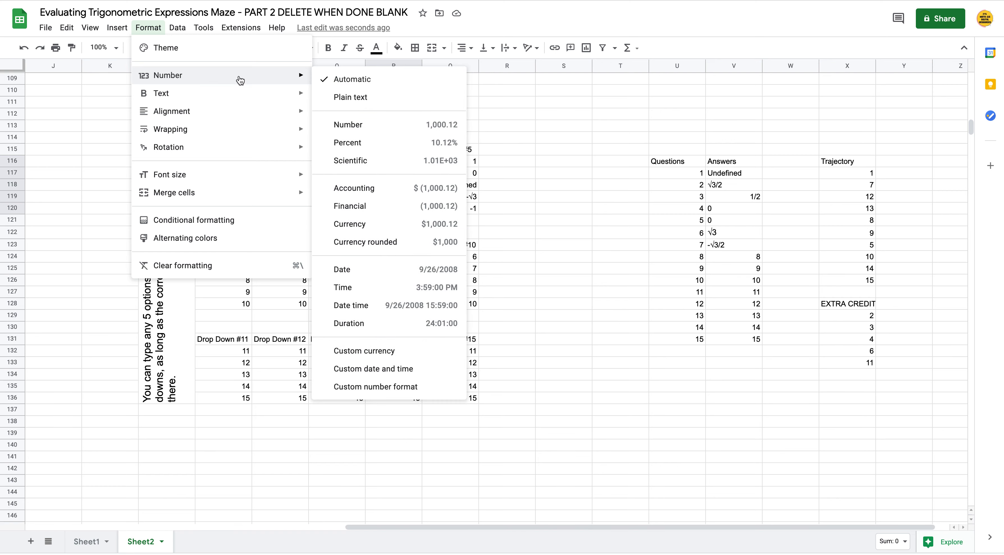
click(349, 97)
Format the five Drop Down #5 options as plain text and return to the maze on Sheet1.
drag(454, 162, 452, 209)
click(148, 27)
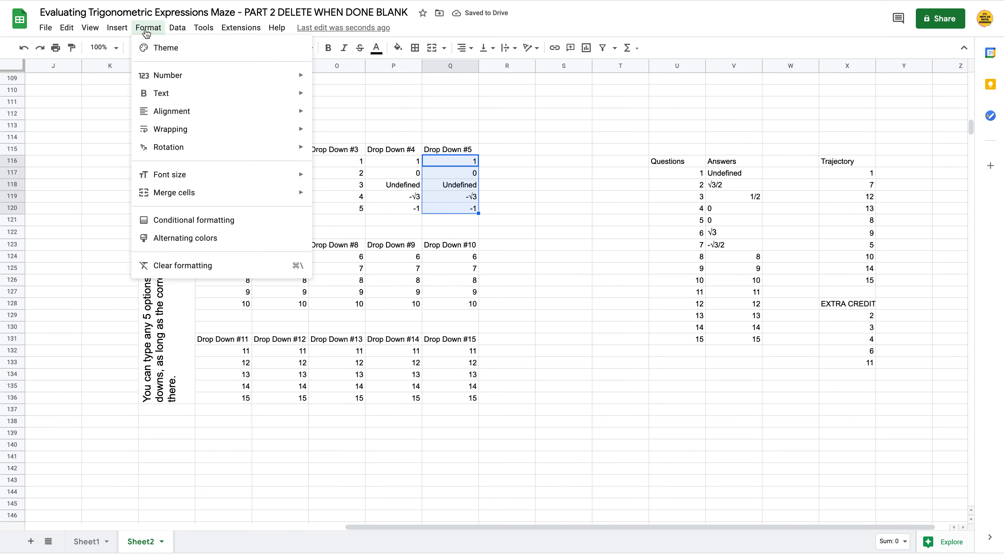
mouse_move(144, 76)
click(353, 97)
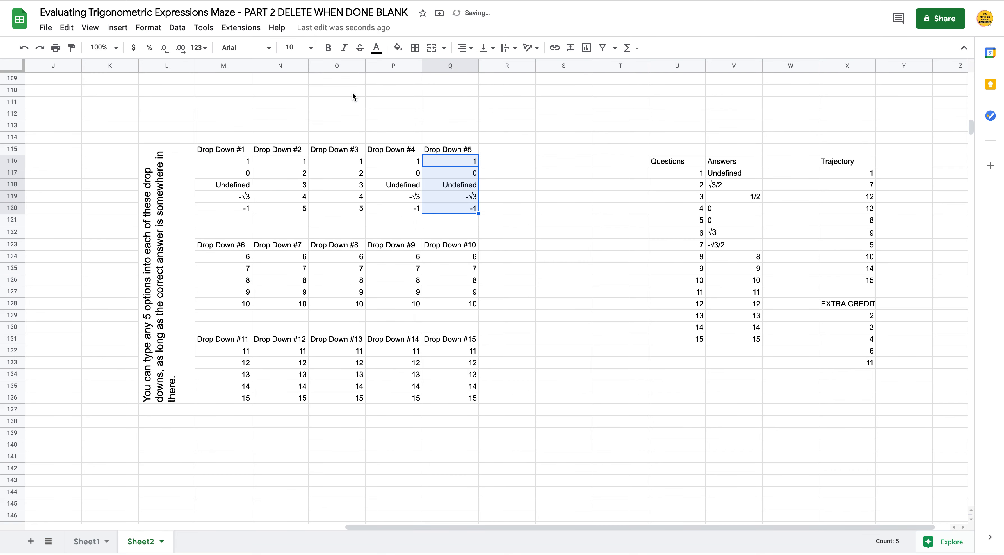
click(575, 128)
click(89, 542)
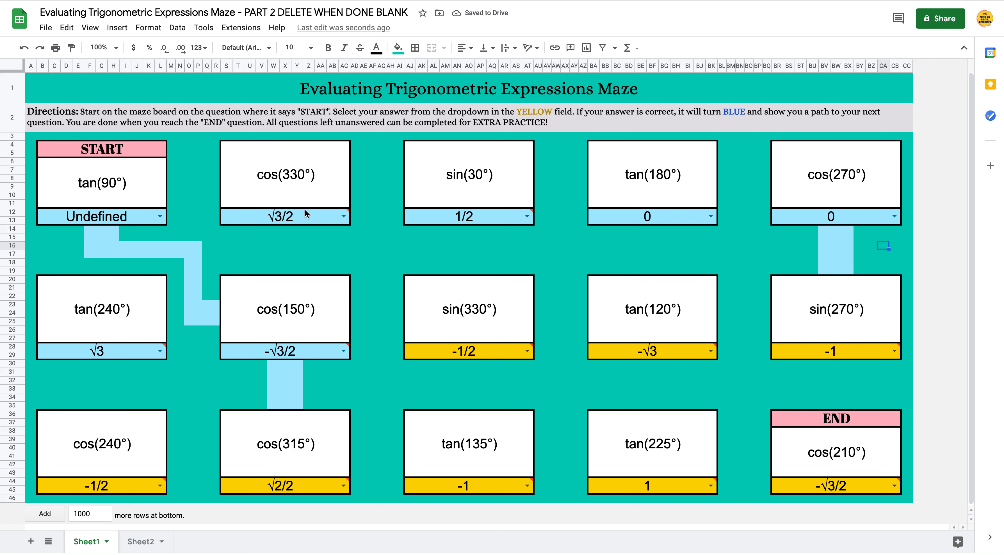
On Sheet2, copy the question 2 answer √3/2 into the fourth option of Drop Down #2.
click(141, 542)
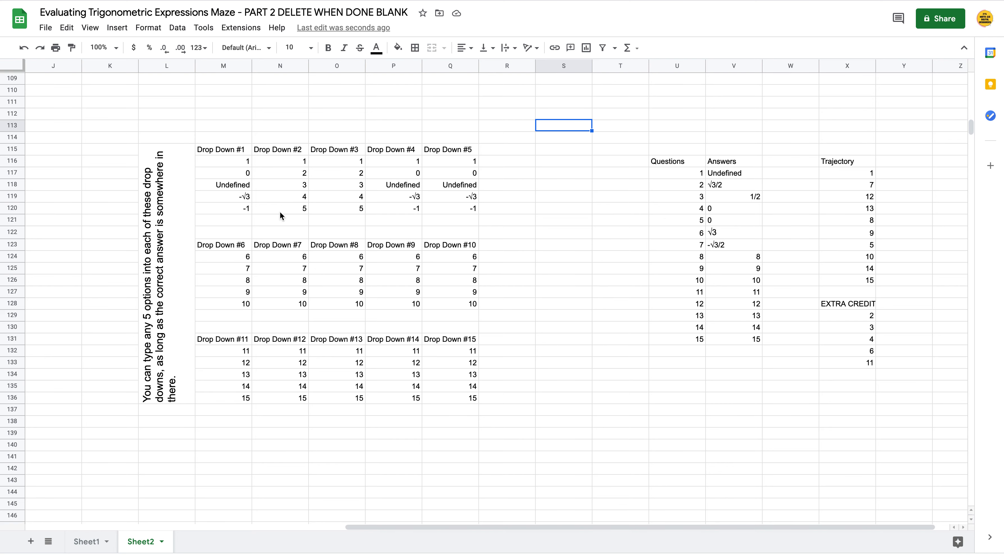
double_click(713, 186)
drag(722, 185, 699, 188)
key(ctrl+c)
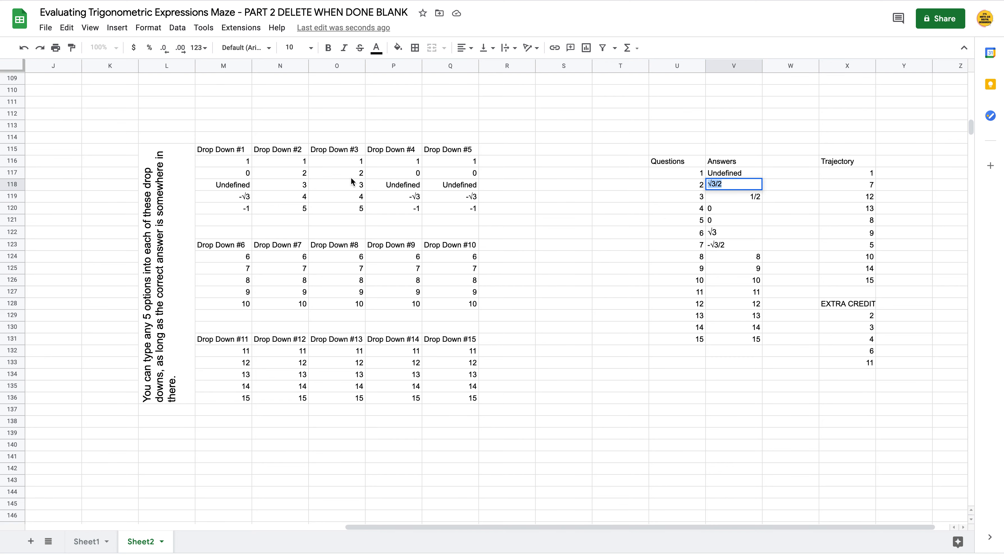
click(290, 201)
key(ctrl+v)
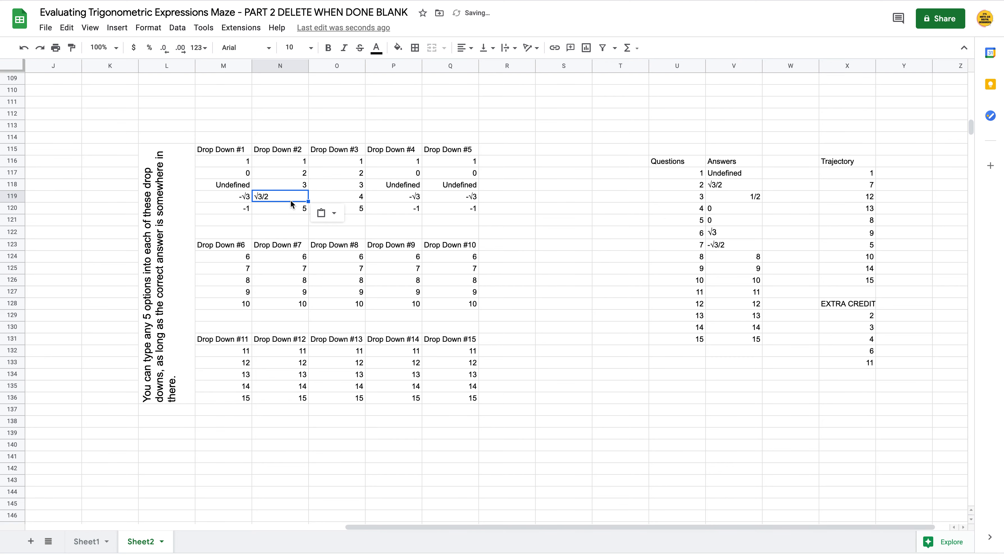
click(294, 174)
click(296, 162)
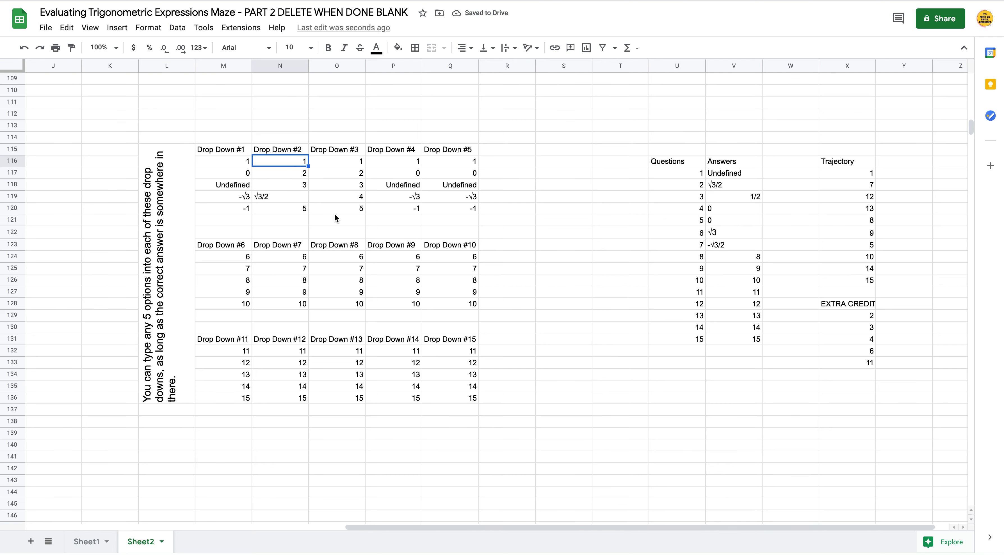
Enter 1/2 and -√3/2 as the first two options of Drop Down #2.
text(1/2)
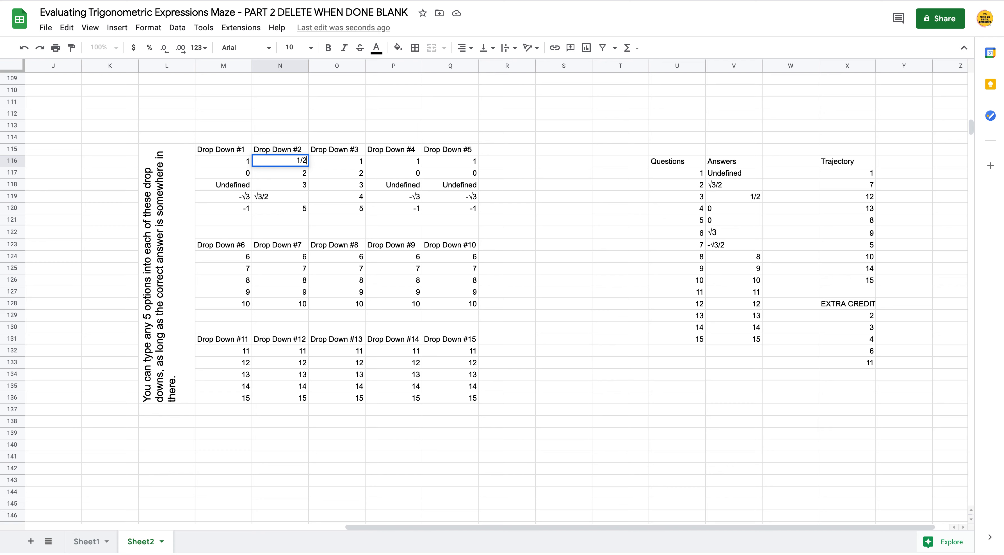
key(Return)
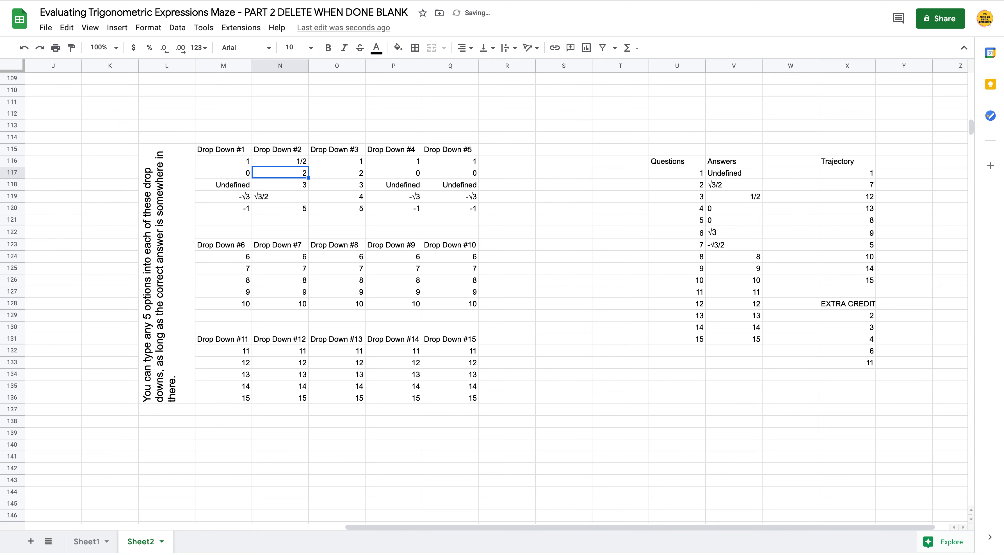
key(ctrl+v)
key(Left)
key(Left)
key(Right)
key(Right)
key(Right)
click(281, 176)
double_click(281, 176)
text(-)
Set the third option of Drop Down #2 to √3/3 and the fifth option to -1/2.
click(291, 186)
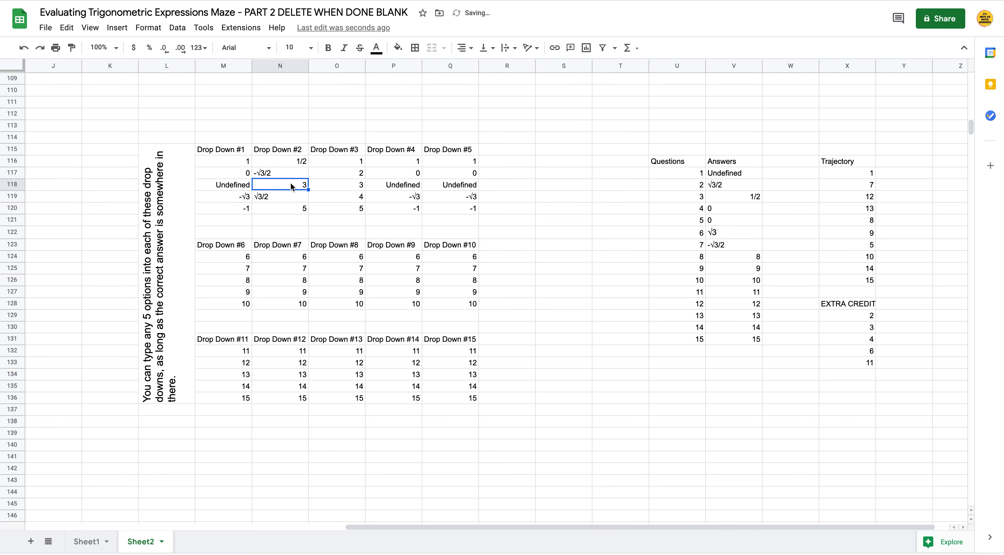
key(ctrl+v)
double_click(290, 182)
key(BackSpace)
text(3)
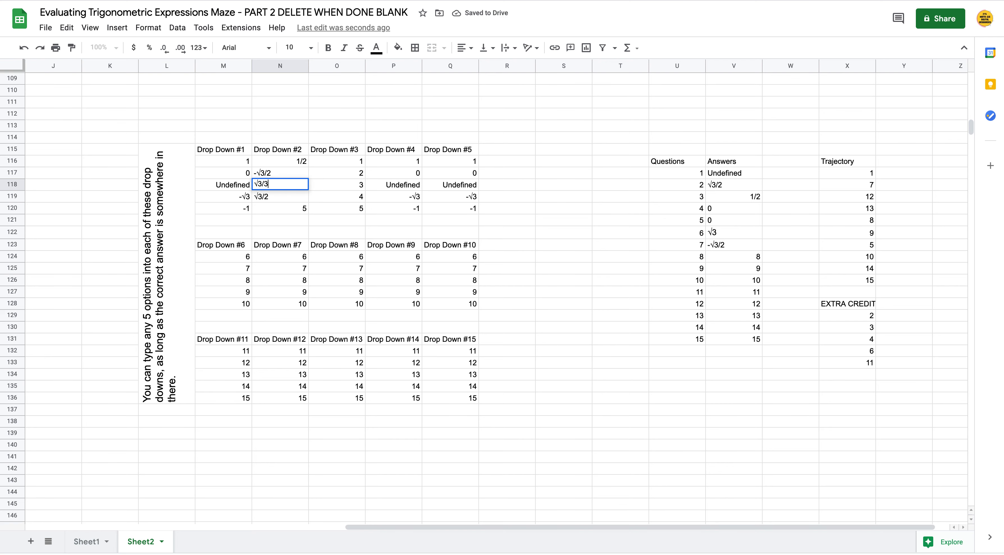
click(286, 216)
click(288, 204)
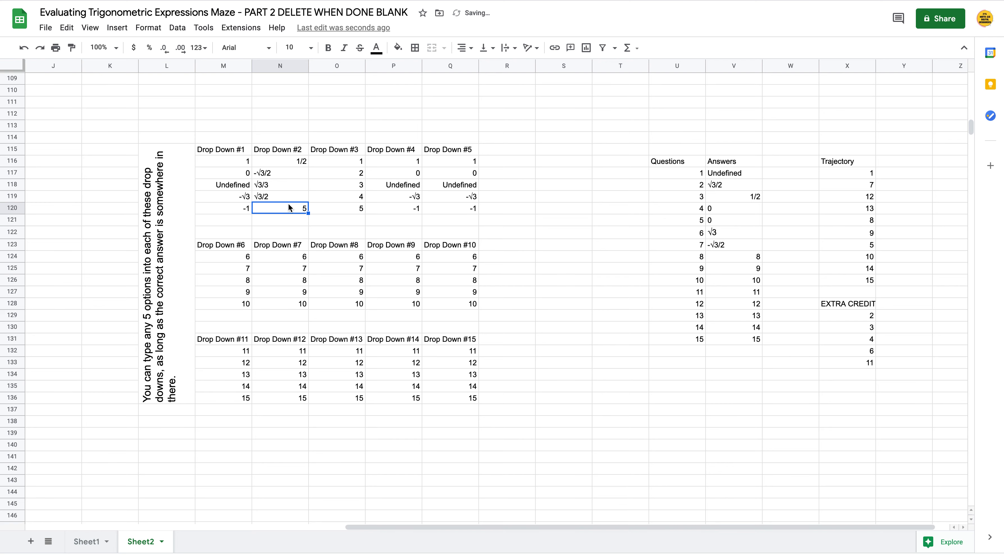
text(-1/2)
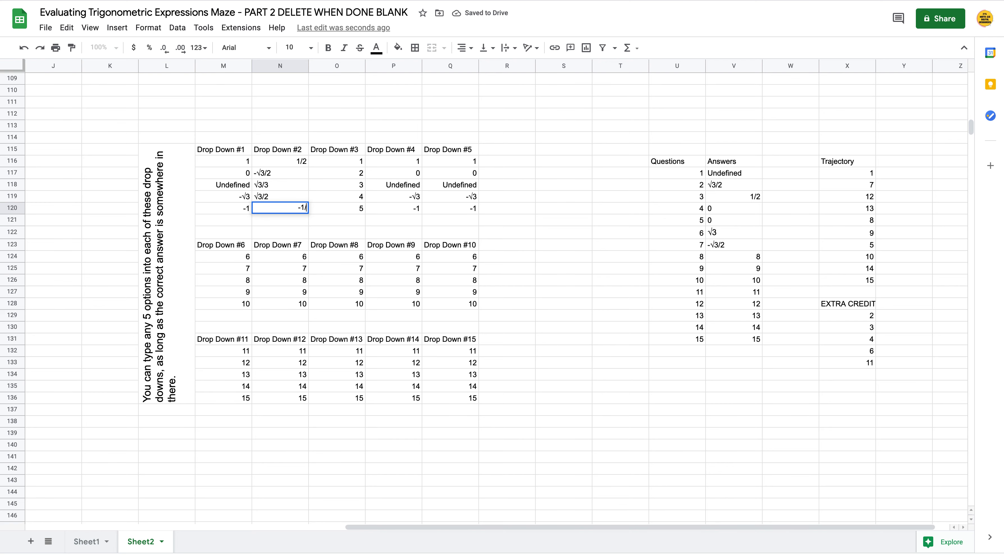
click(323, 226)
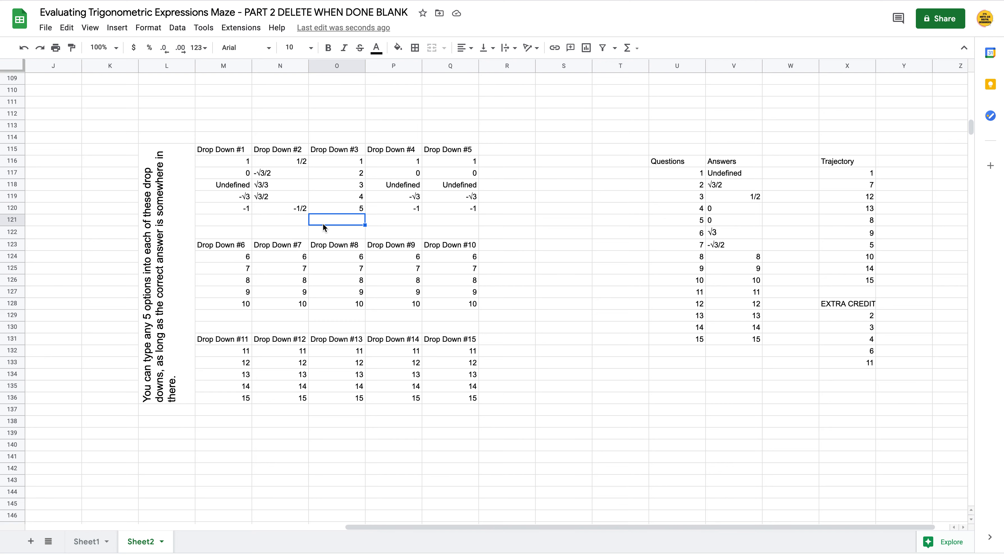
Fill the five Drop Down #3 options with Cat, Dog, Mouse, Hippo and Bird.
click(338, 162)
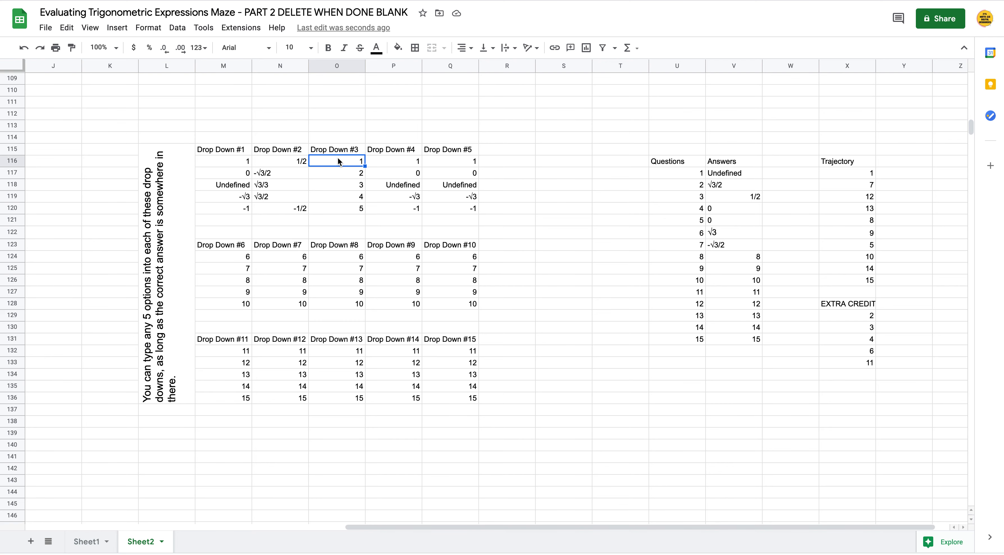
text(Cat)
key(Return)
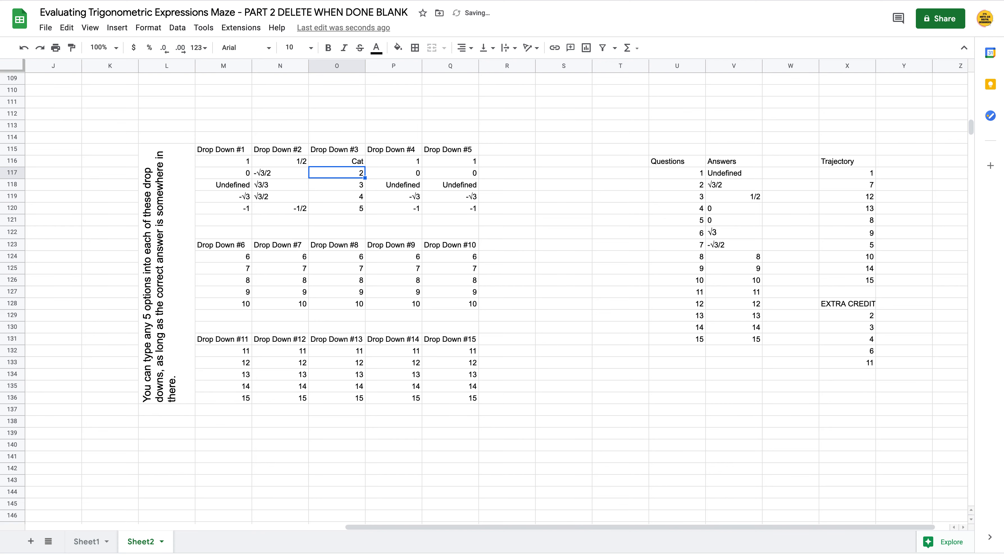
click(337, 184)
click(337, 173)
text(Dog)
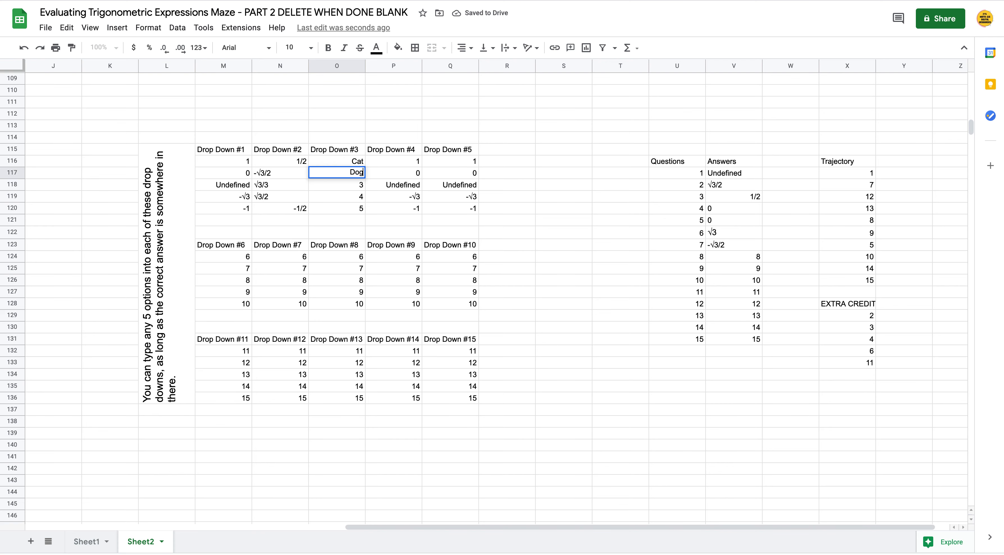
key(Return)
text(Mouse)
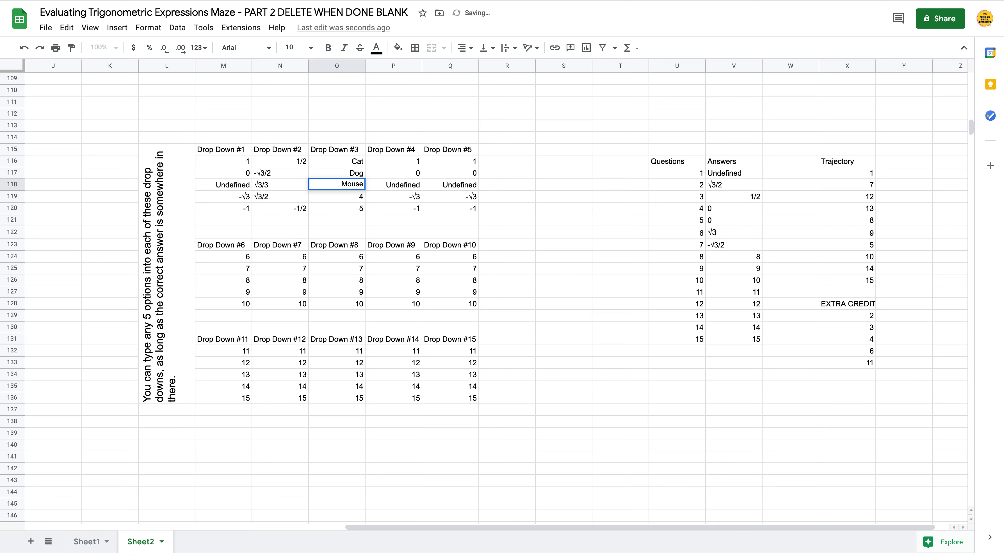
key(Return)
text(Hippo)
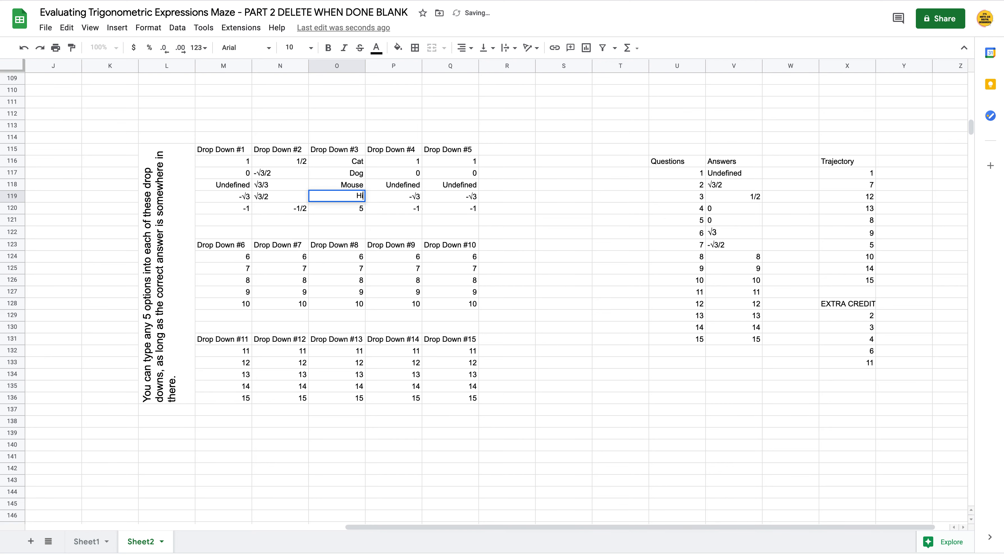
key(Return)
text(Bird)
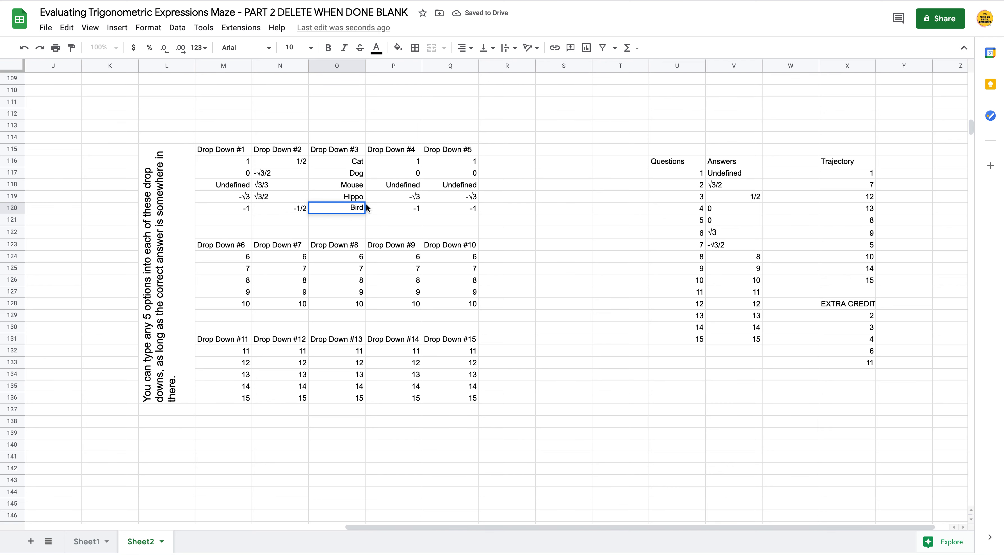
click(374, 235)
Copy the five Drop Down #3 options into the lists of Drop Down #6 through Drop Down #10.
drag(354, 166, 351, 211)
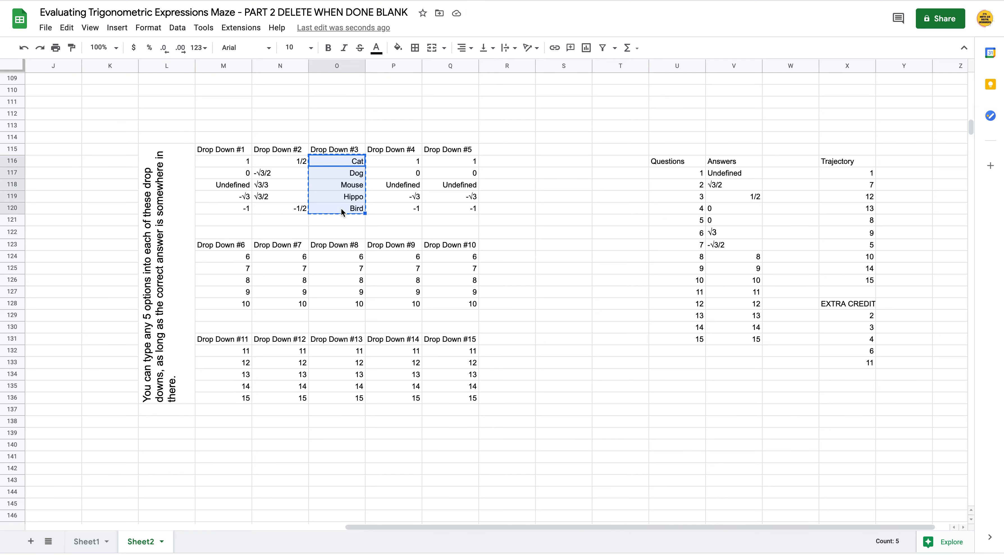
click(231, 261)
key(ctrl+v)
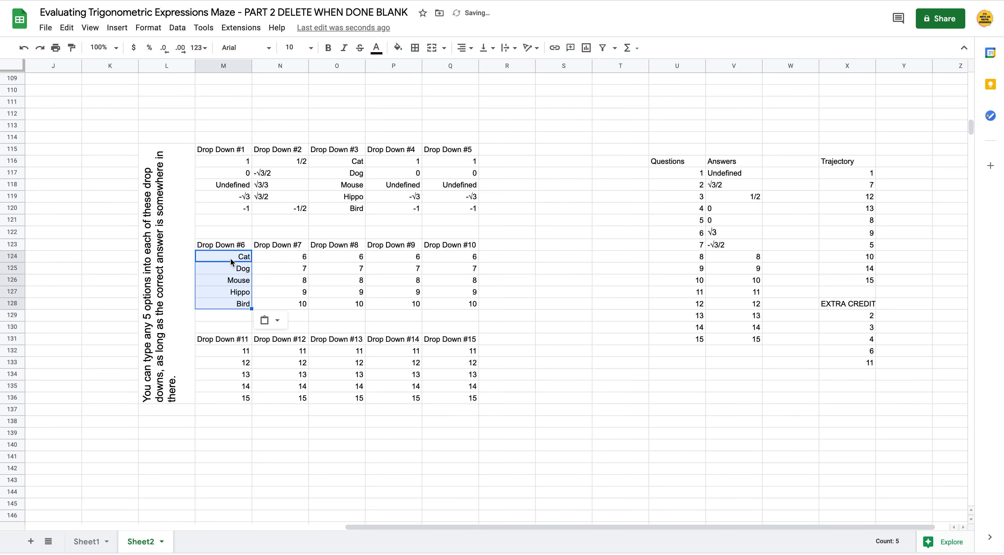
key(Right)
key(ctrl+v)
key(Right)
key(ctrl+v)
key(Right)
key(ctrl+v)
key(Right)
key(ctrl+v)
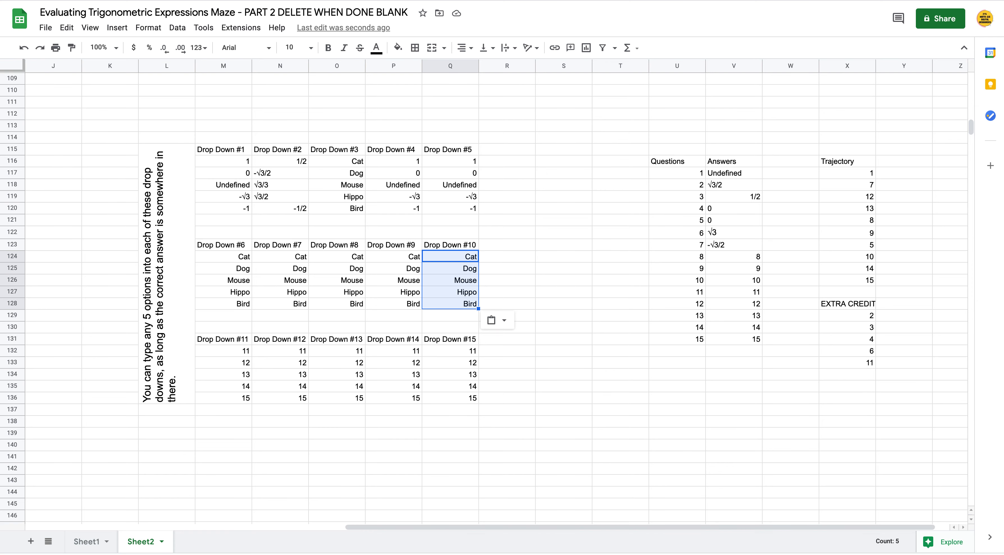
In the completed maze file, examine the Sheet1 board and the Answers, Trajectory and EXTRA CREDIT lists on Sheet2.
click(88, 541)
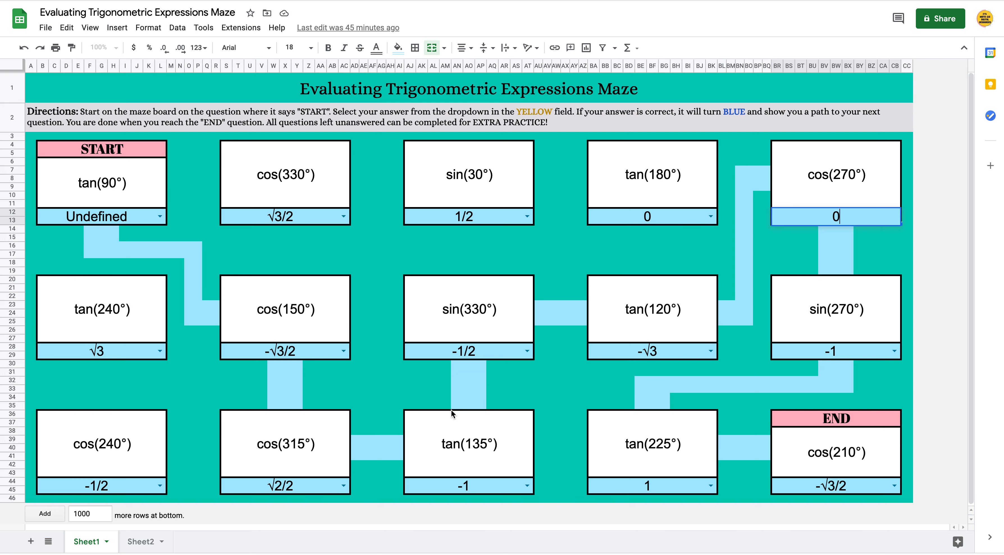
click(566, 244)
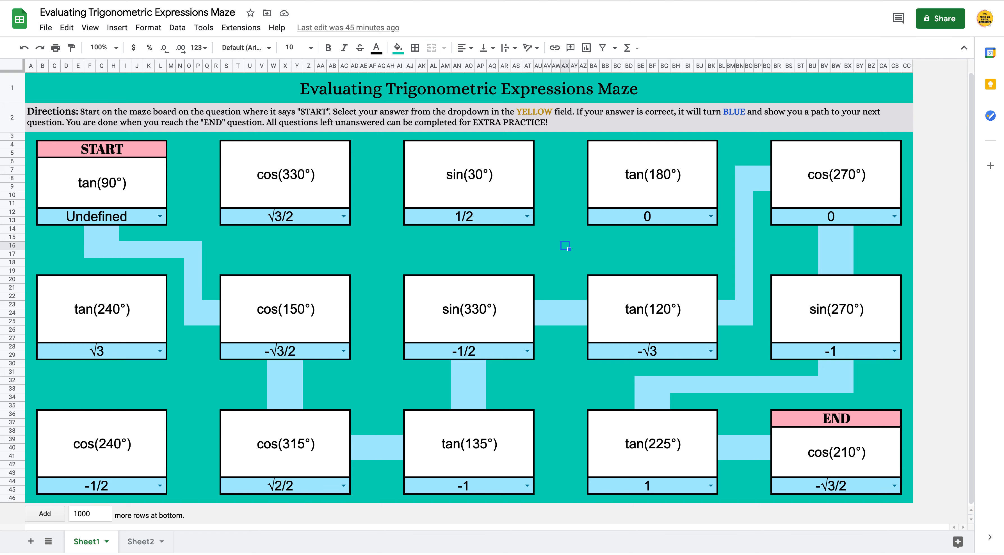
click(141, 541)
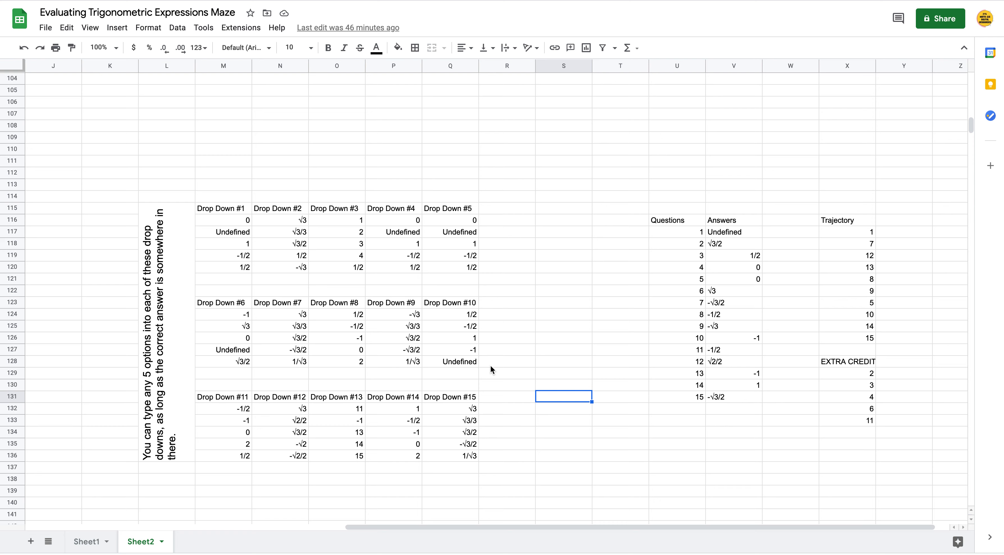
click(747, 234)
drag(748, 233, 741, 403)
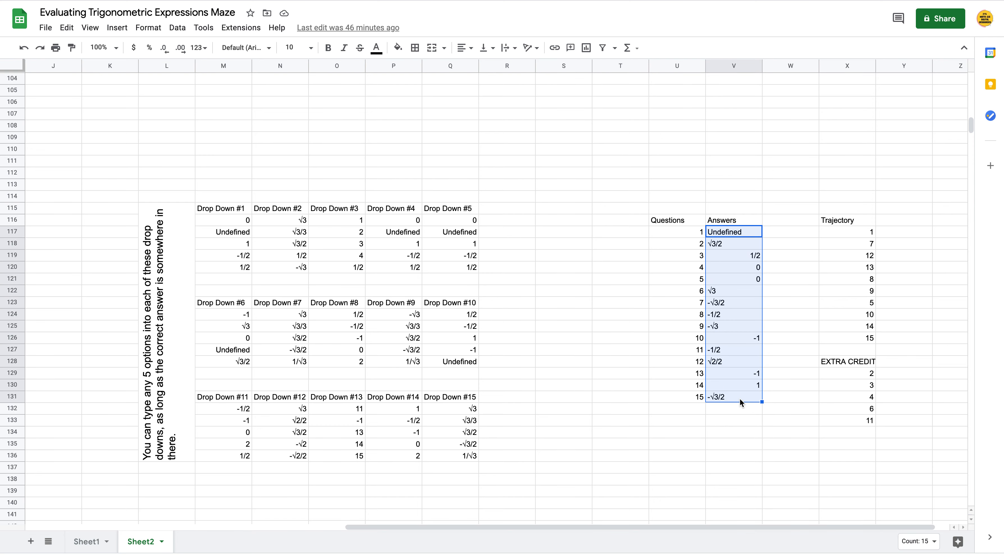
drag(844, 236, 851, 423)
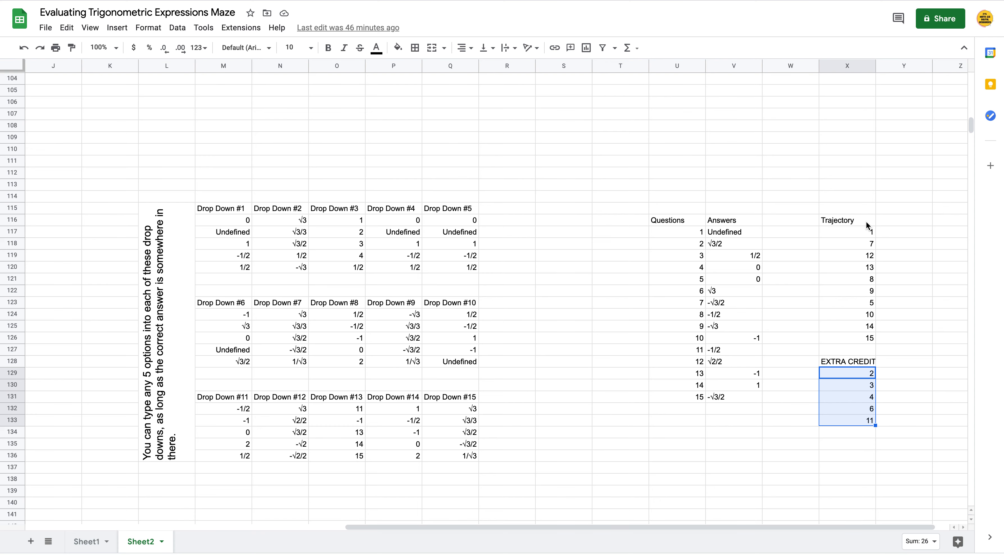
click(646, 330)
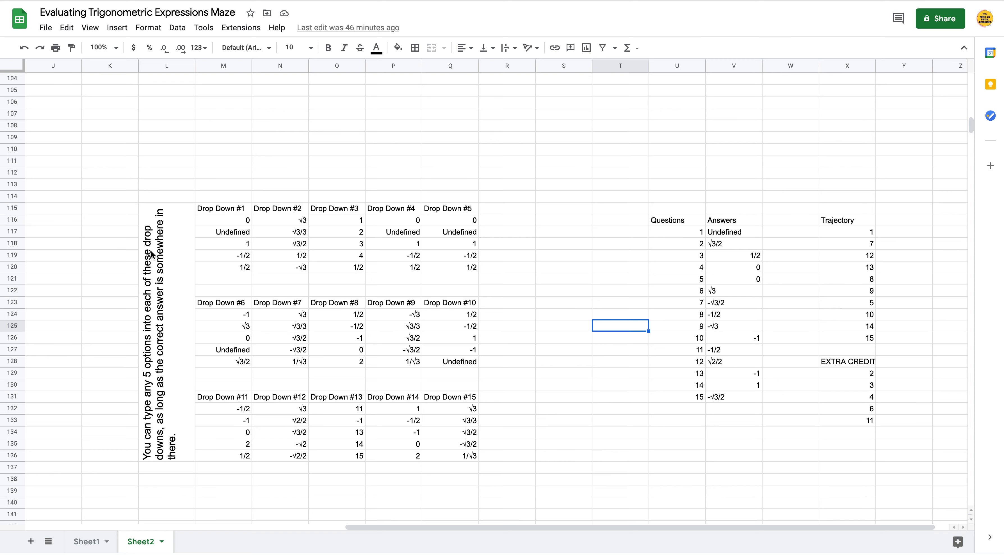
Try hiding all dropdown, answer and trajectory data in K113:Y140 of Sheet2 by setting the text color to white.
drag(121, 190, 874, 457)
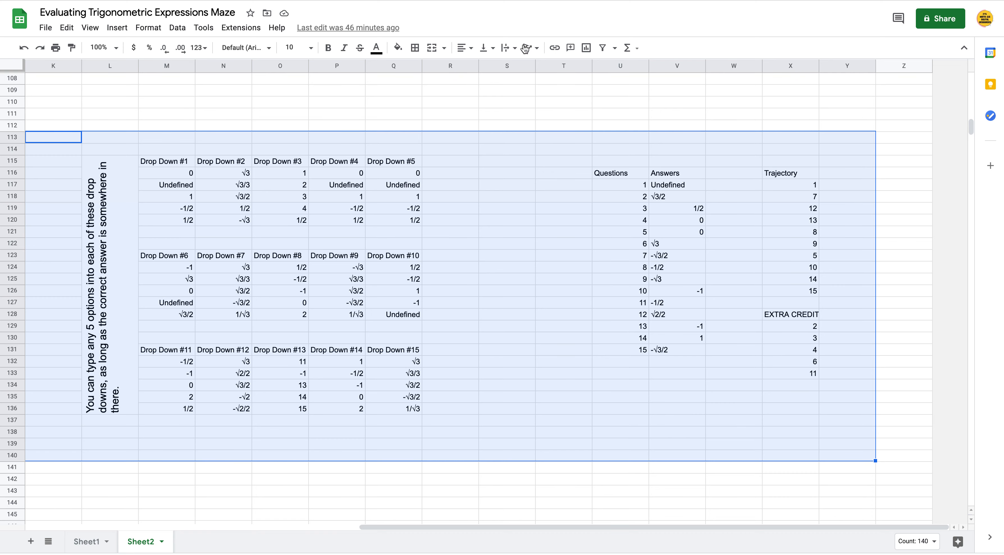
click(376, 48)
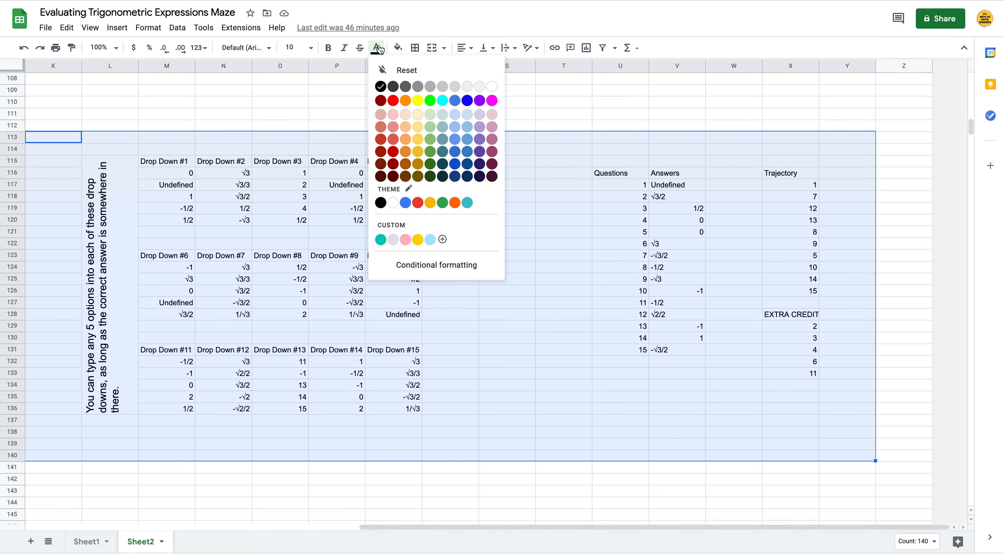
click(491, 87)
click(459, 233)
click(317, 193)
click(198, 212)
click(143, 195)
click(240, 164)
click(272, 269)
click(364, 294)
click(423, 278)
click(218, 278)
click(109, 265)
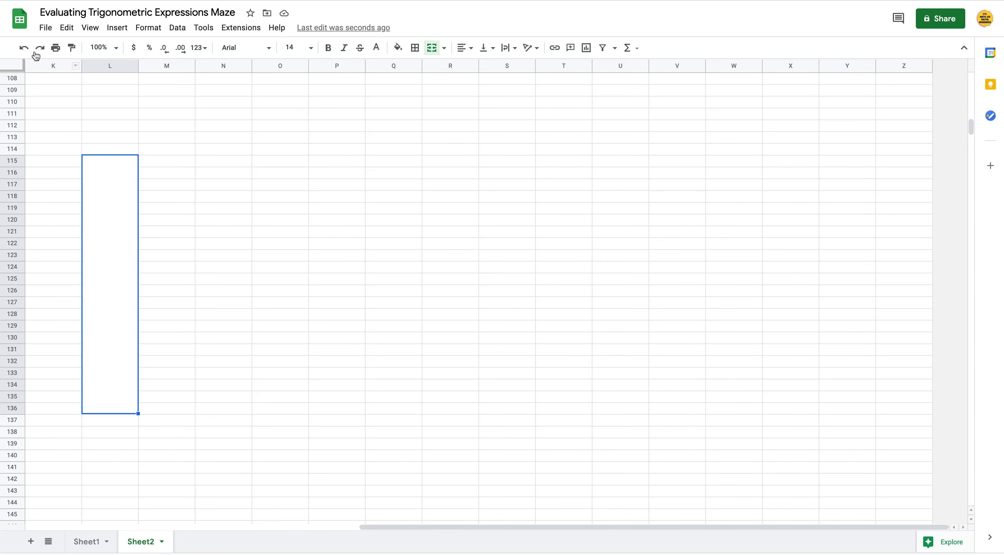
Undo the white text color on the Sheet2 data.
click(172, 147)
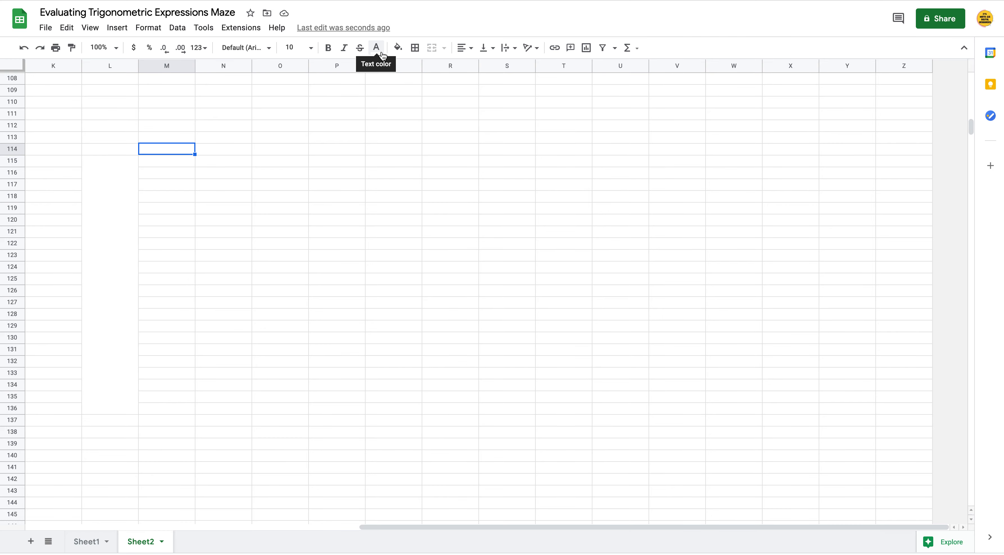
click(27, 47)
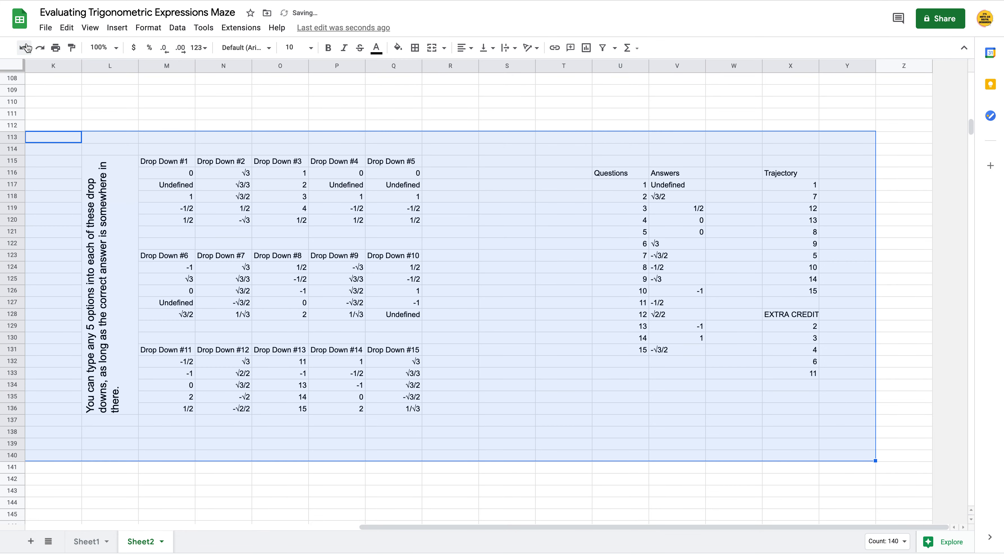
click(499, 275)
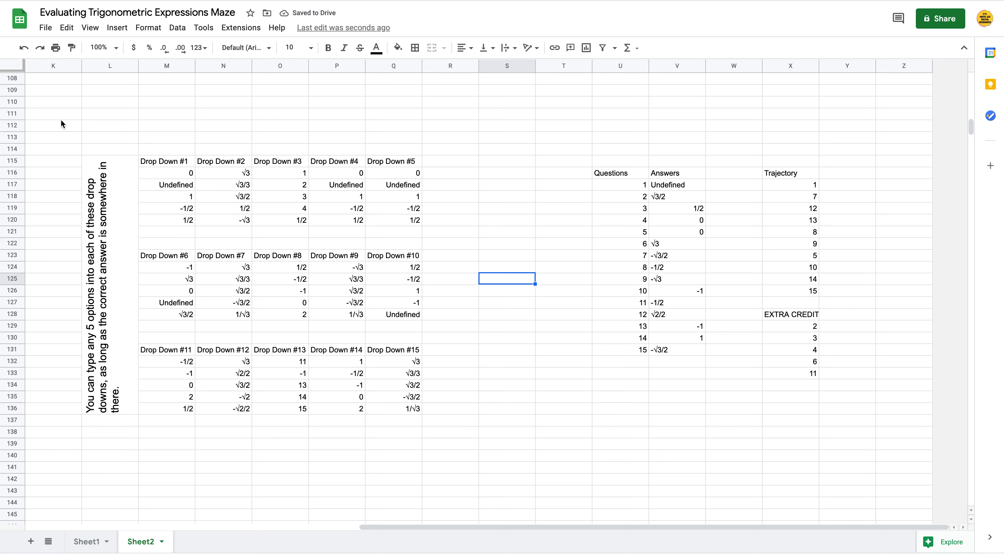
Delete the vertical instruction note beside the dropdown lists and unmerge its cells in column L.
click(124, 207)
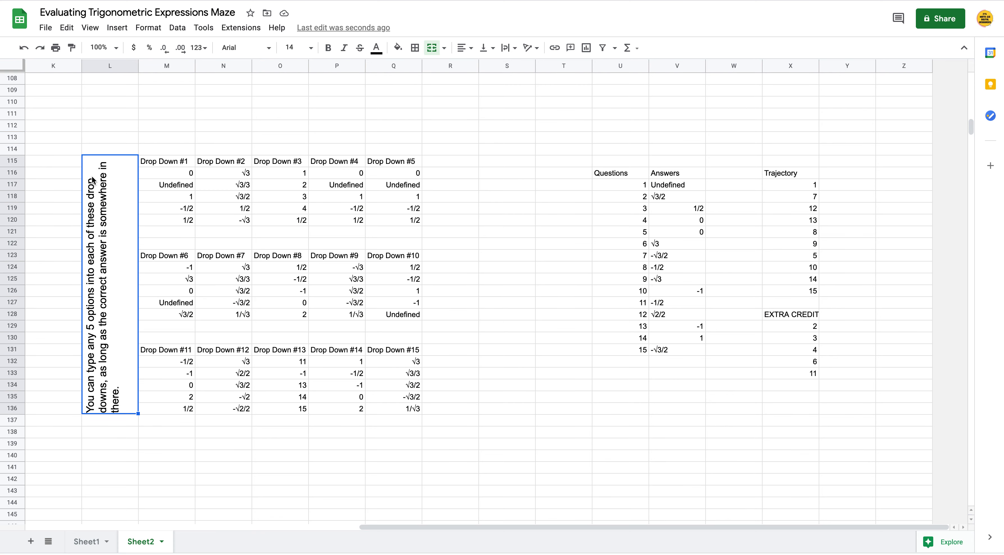
key(Delete)
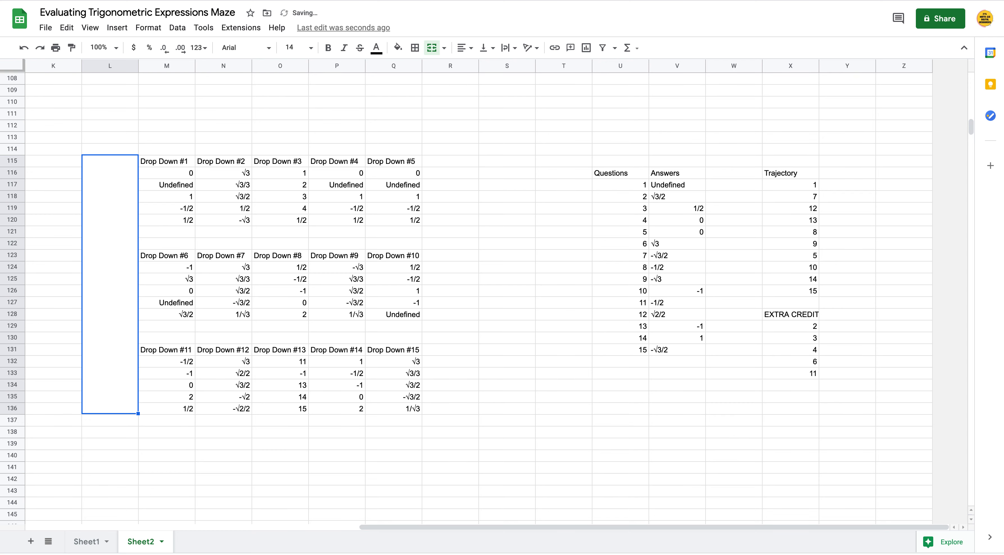
click(120, 466)
click(110, 340)
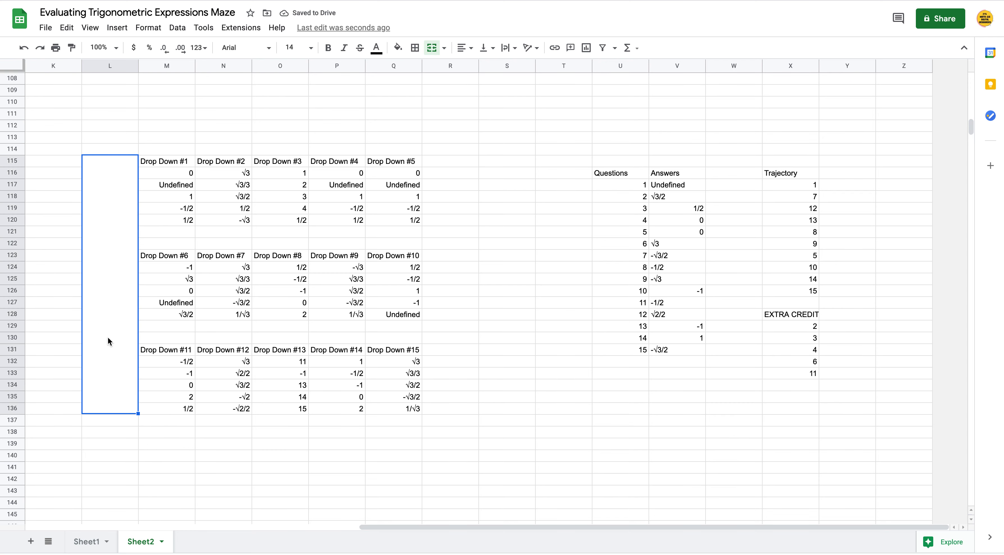
click(432, 48)
mouse_move(153, 551)
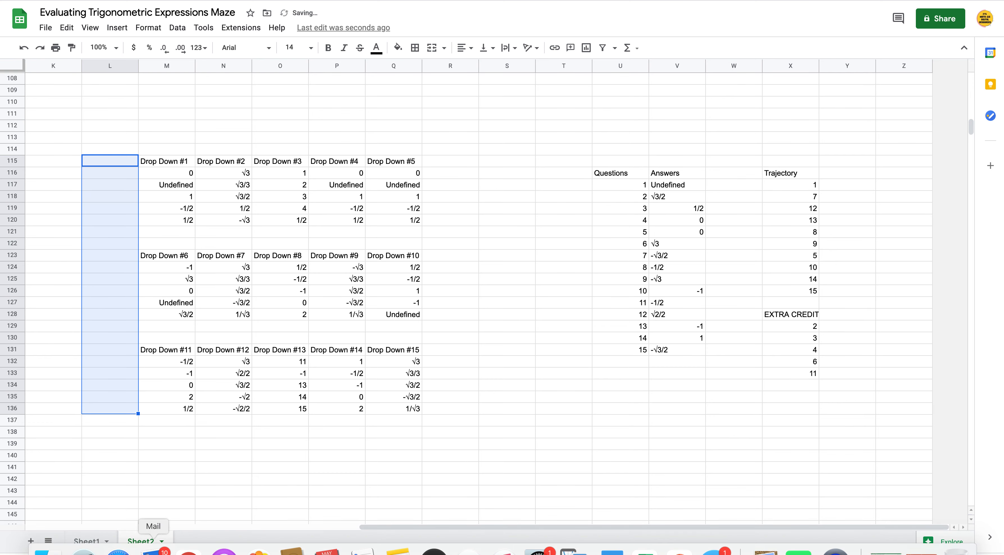
click(471, 345)
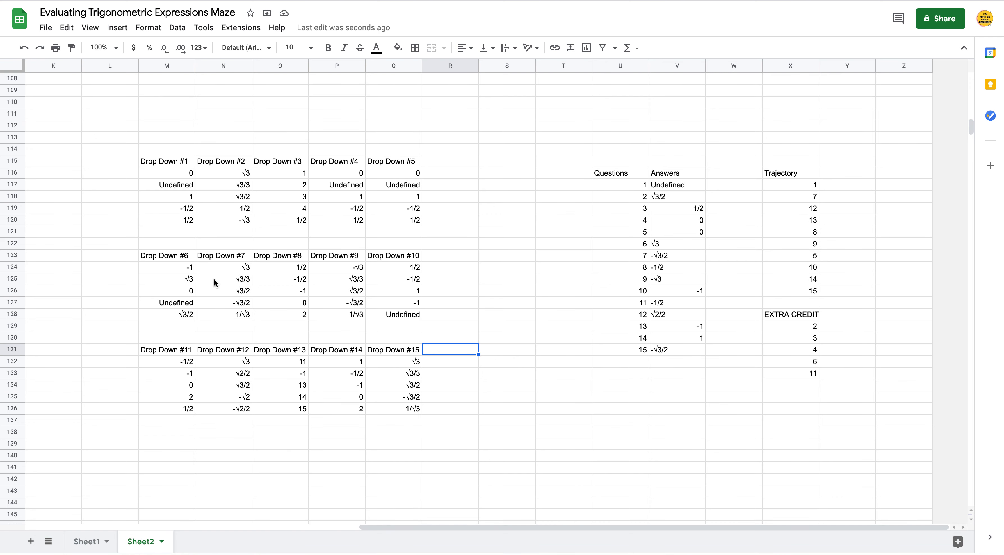
Add a conditional format rule to M115:X136 on Sheet2 that gives non-empty cells a white fill and white text.
click(187, 160)
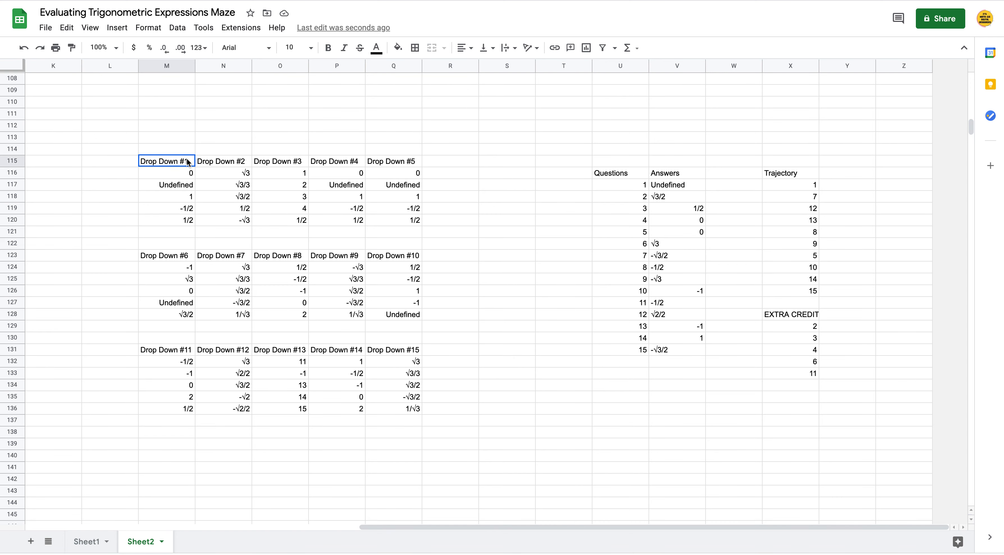
drag(186, 160, 805, 406)
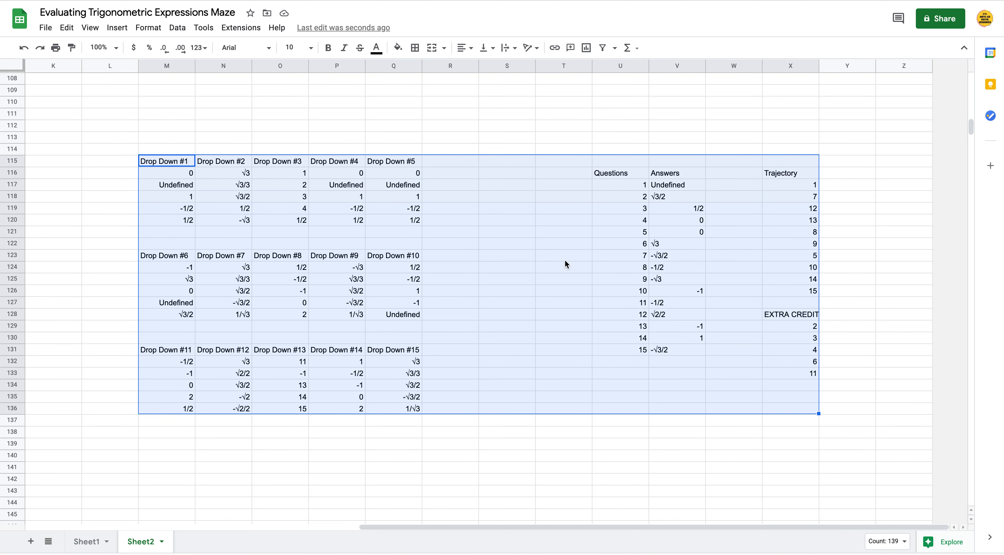
right_click(396, 231)
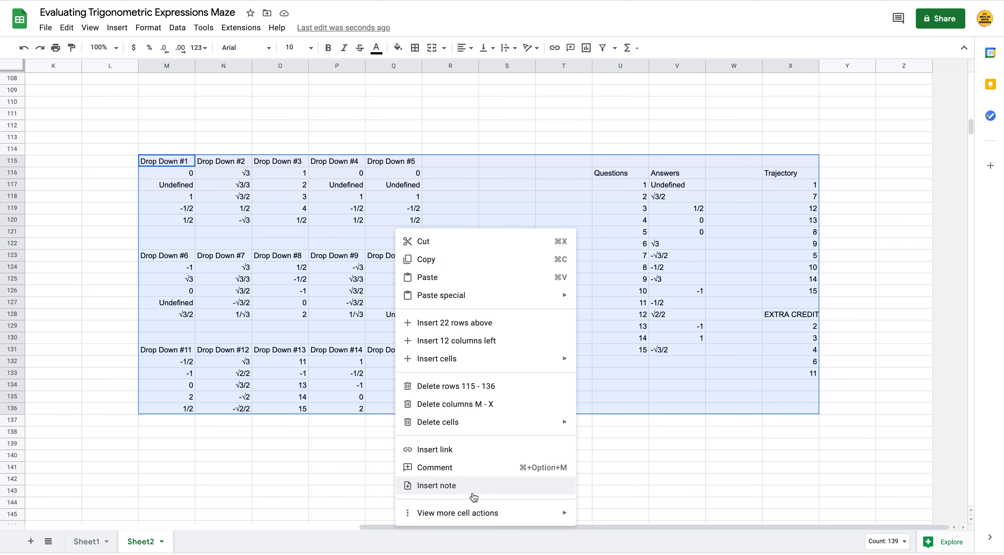
mouse_move(475, 513)
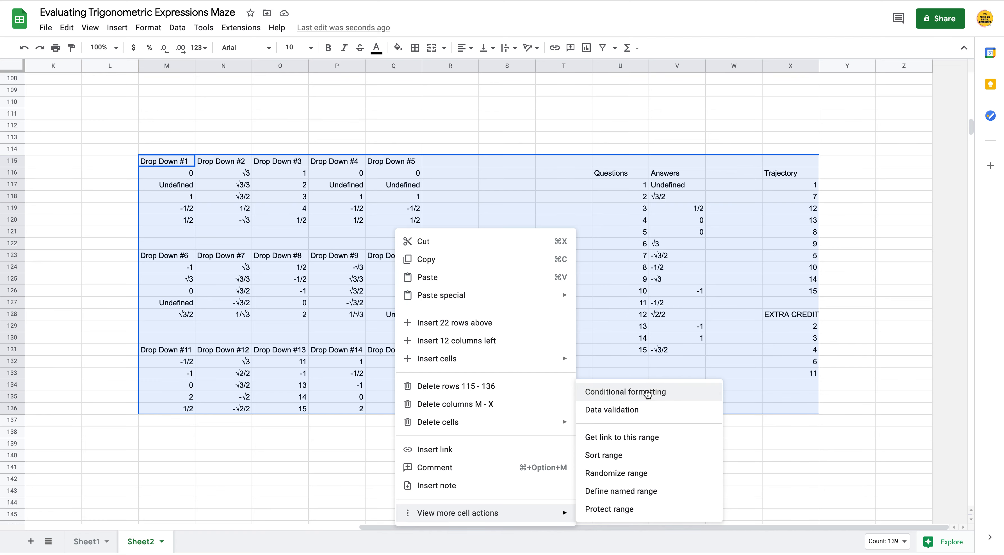
click(647, 392)
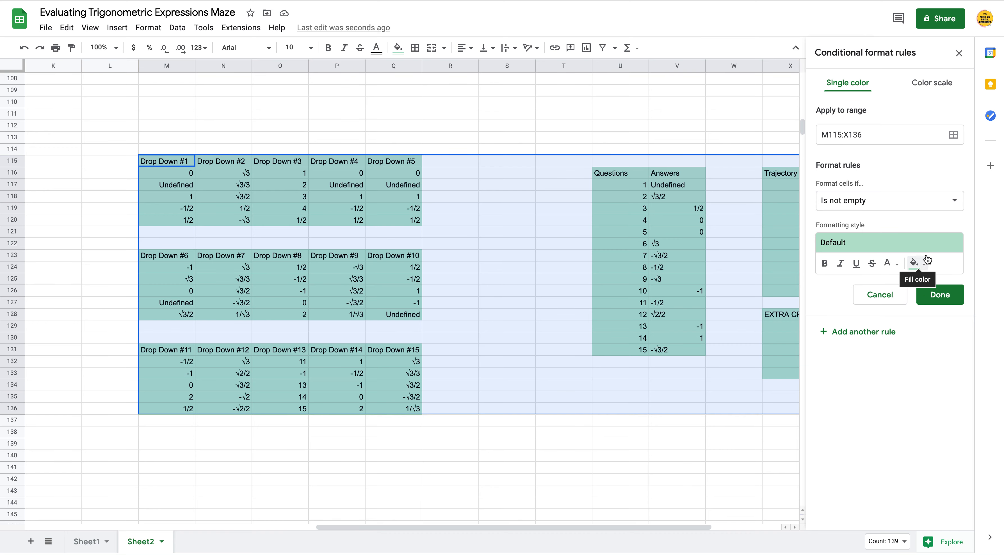
click(923, 269)
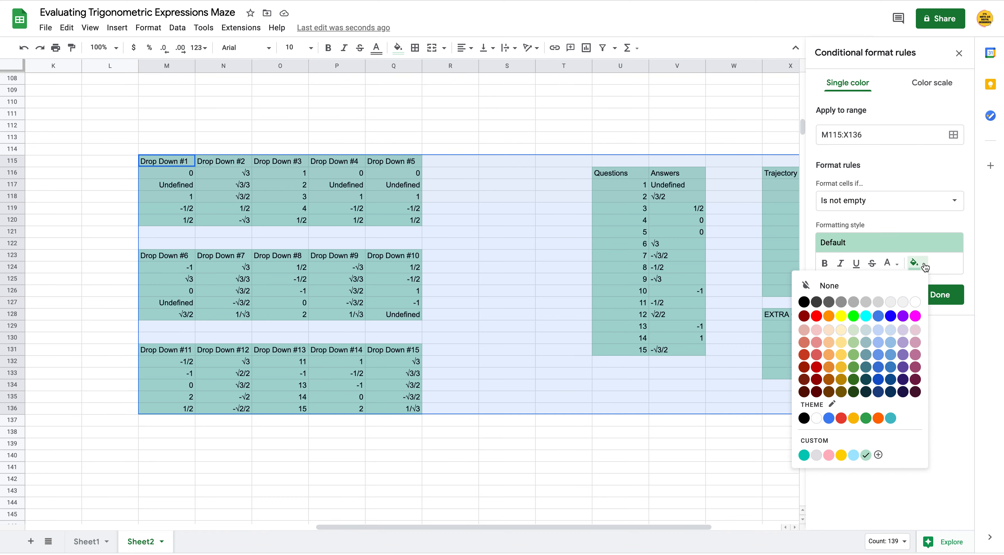
click(915, 297)
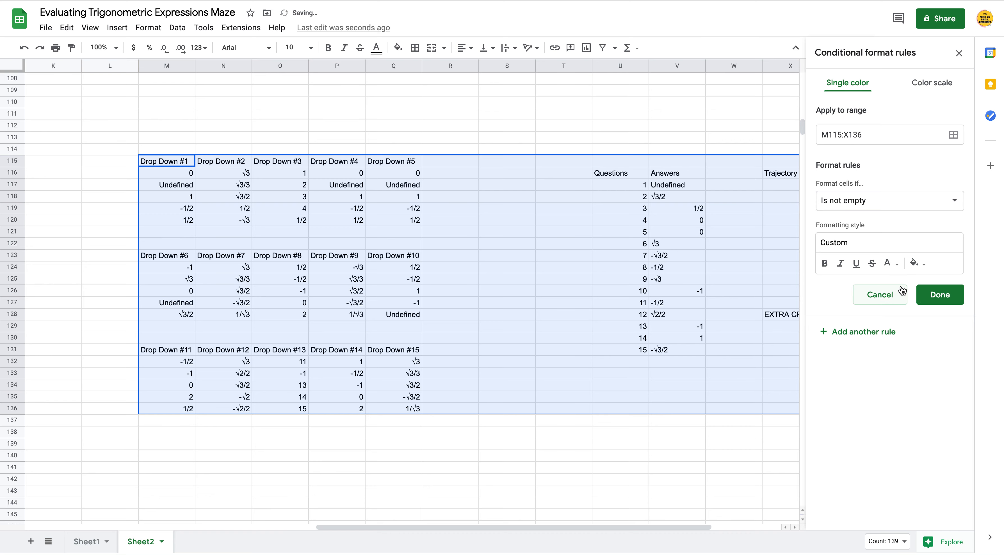
click(897, 266)
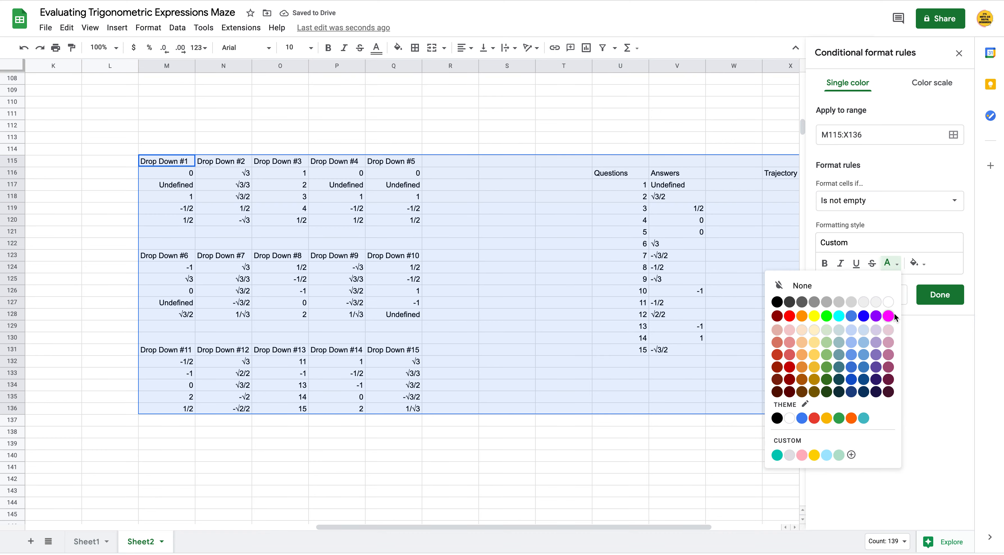
click(889, 304)
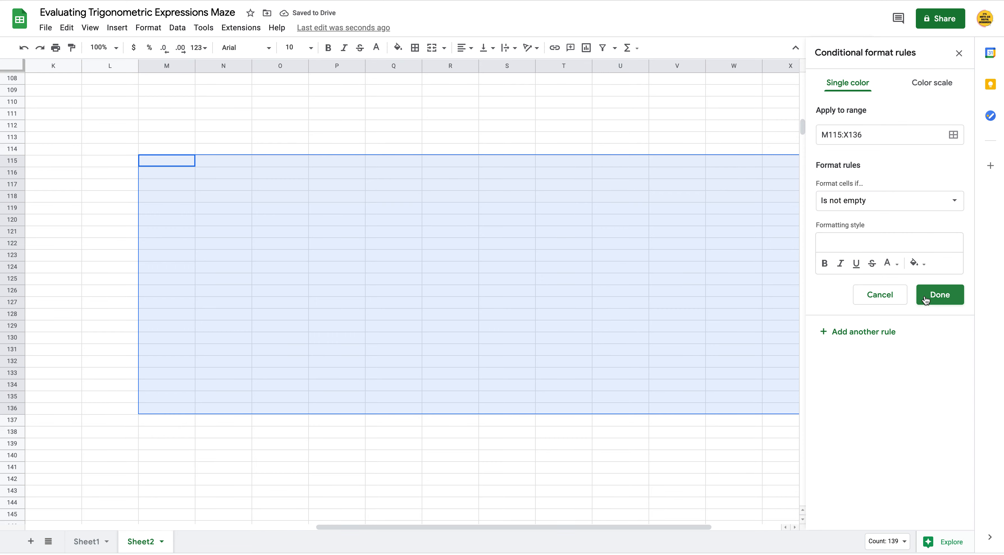
click(938, 298)
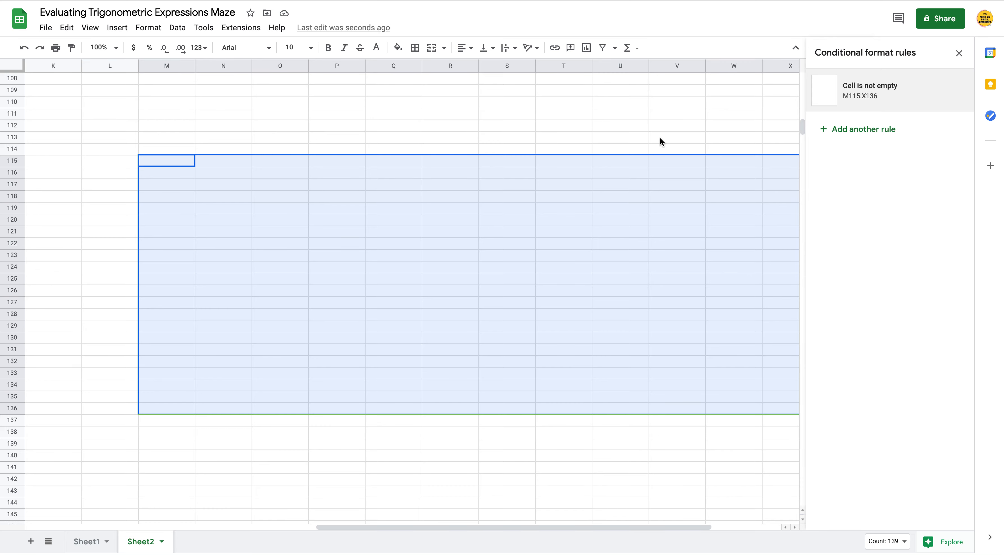
Check the concealed data area on Sheet2 for visible text by selecting cells around it, and close the conditional format rules.
click(554, 114)
click(197, 106)
click(77, 117)
click(116, 231)
click(290, 259)
click(398, 280)
click(267, 377)
click(124, 210)
click(101, 93)
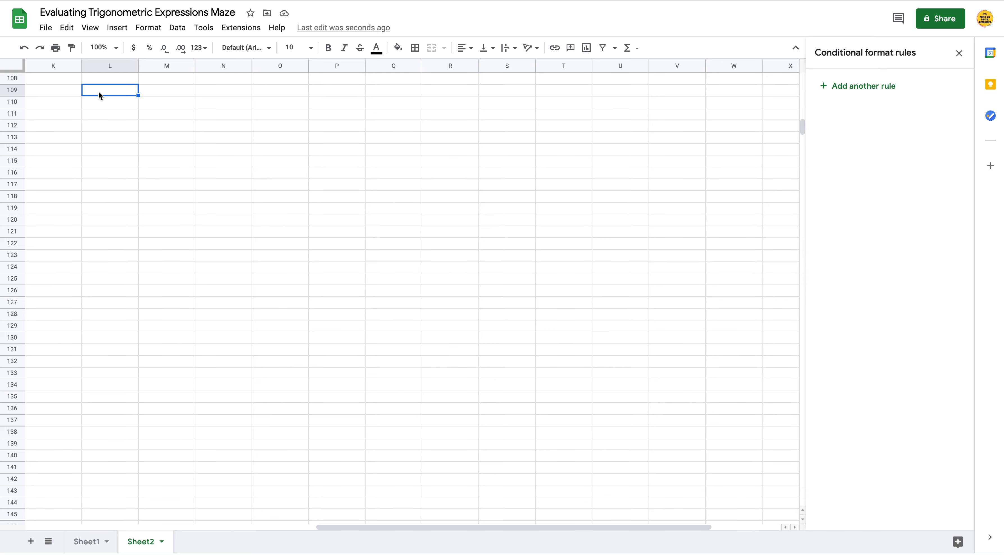
click(47, 82)
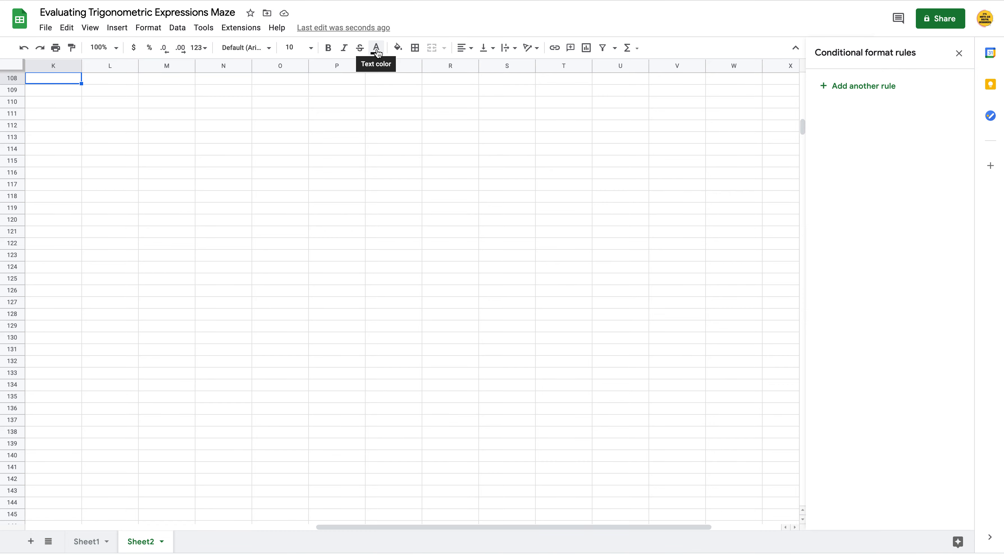
click(958, 53)
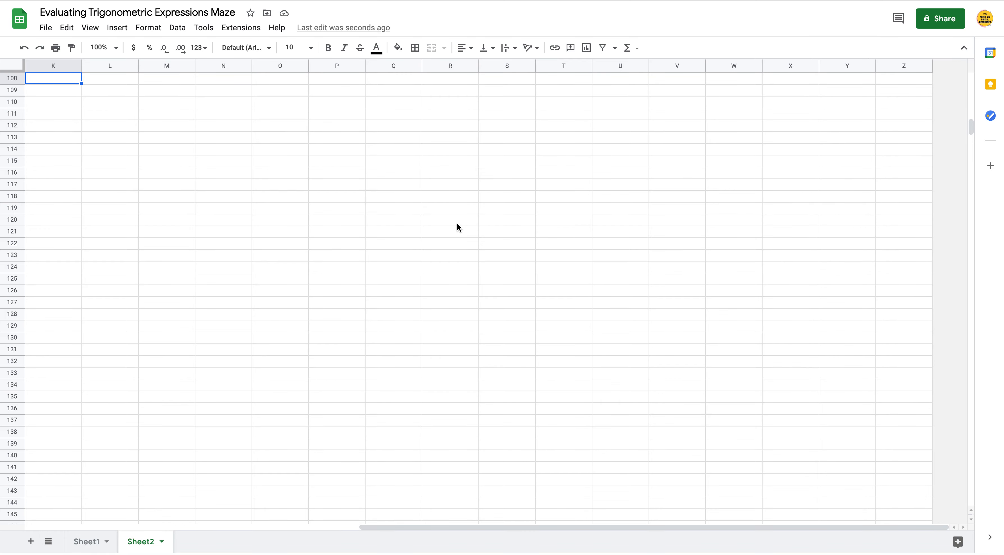
Examine Sheet2 from its first row down through the lower rows for any visible dropdown, answer or trajectory data.
scroll(185, 269, left, 10)
scroll(185, 269, up, 15)
scroll(185, 269, up, 12)
click(49, 79)
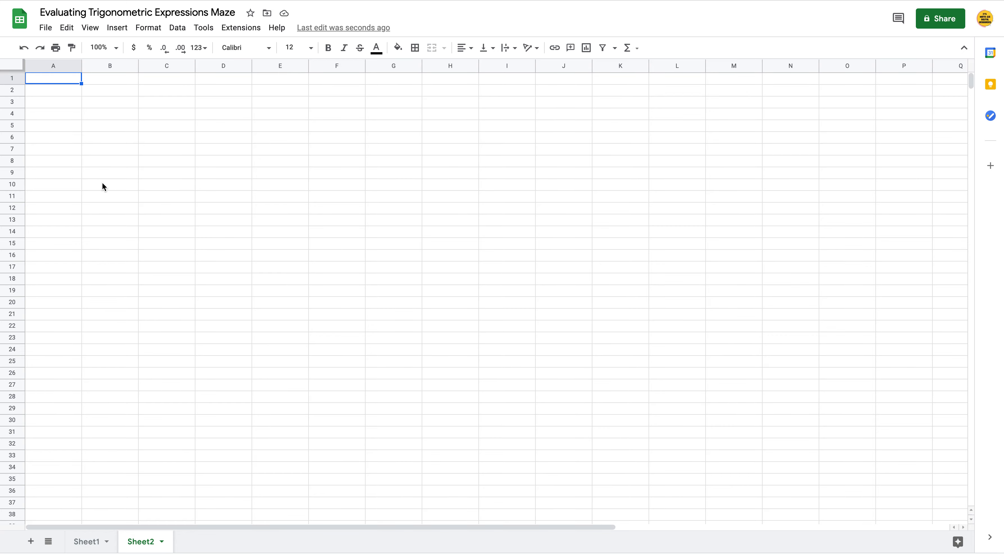
scroll(314, 268, right, 10)
scroll(314, 269, down, 10)
scroll(314, 269, down, 20)
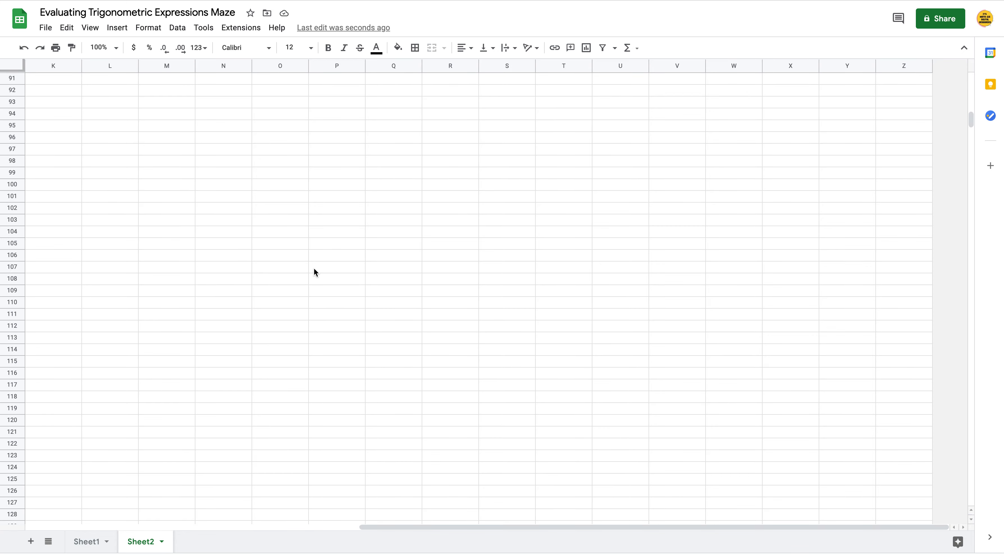
scroll(314, 269, down, 20)
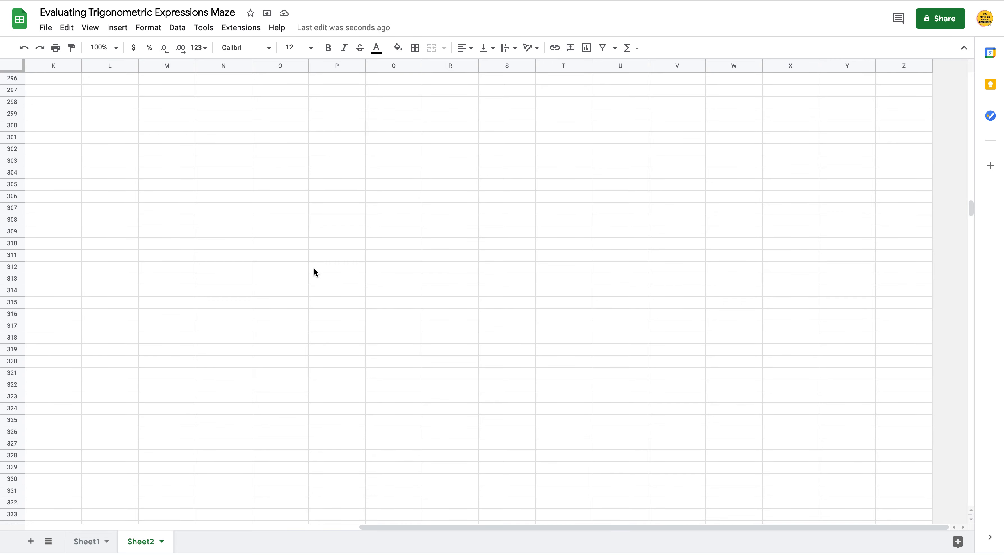
scroll(314, 268, down, 20)
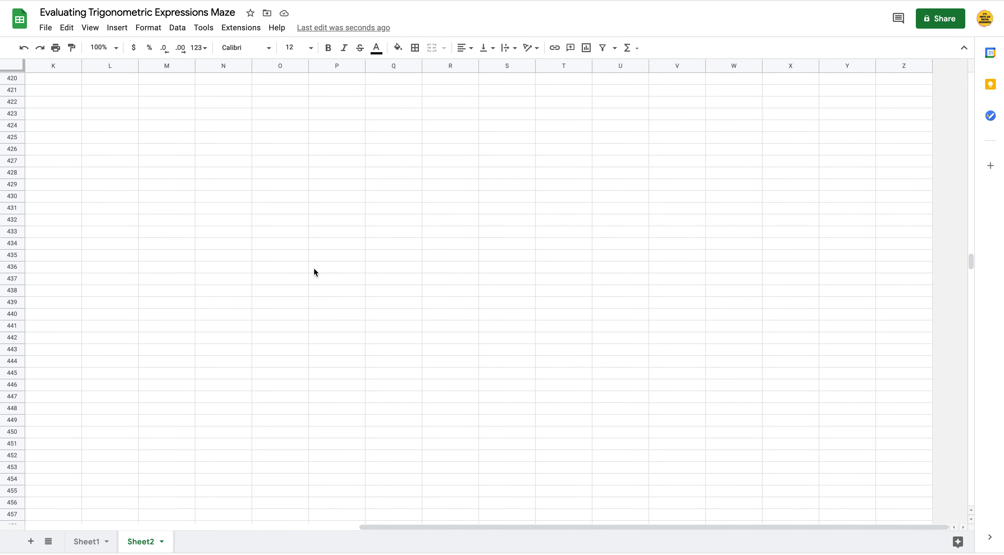
scroll(314, 269, left, 10)
click(663, 290)
click(757, 361)
click(829, 372)
scroll(829, 372, down, 8)
scroll(829, 373, down, 12)
click(856, 387)
scroll(364, 270, up, 20)
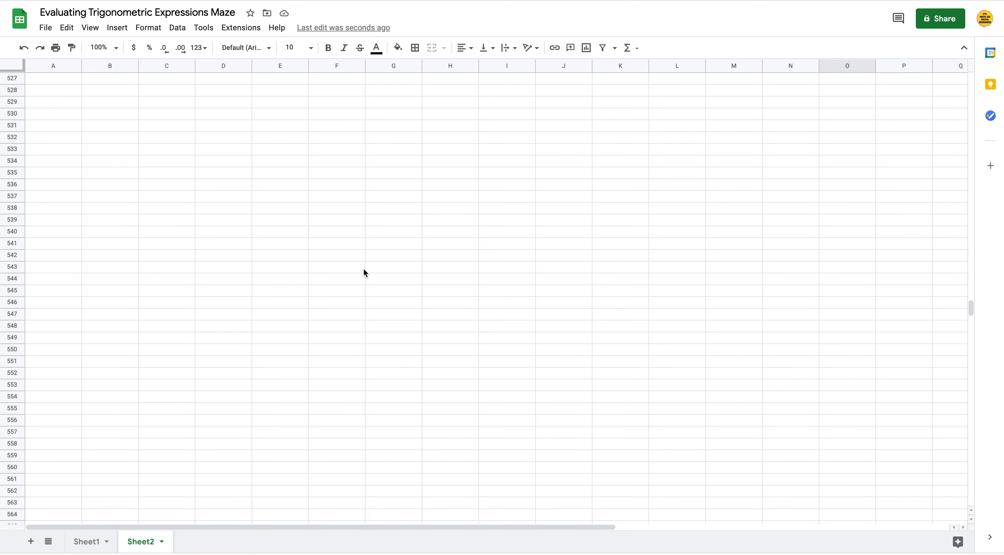
scroll(363, 270, up, 20)
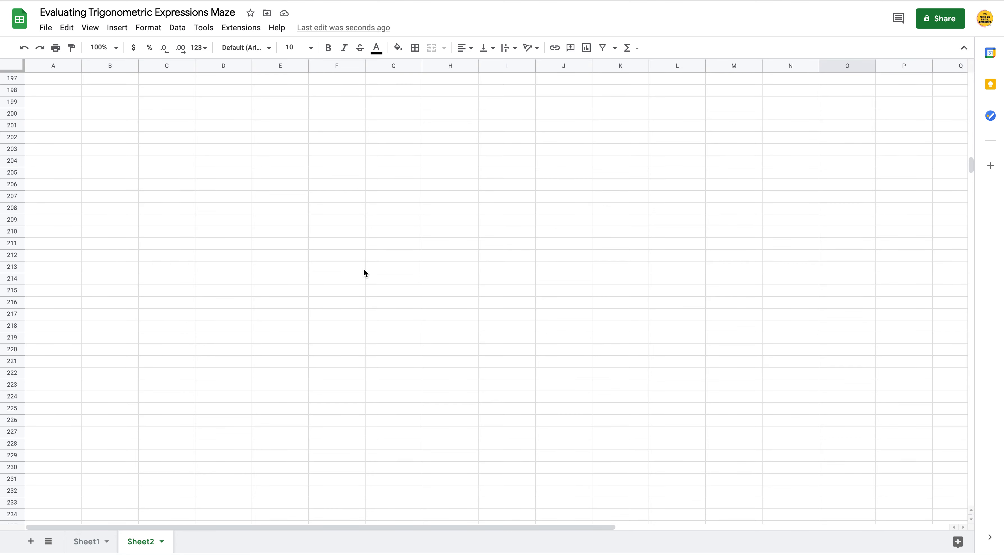
scroll(363, 269, up, 20)
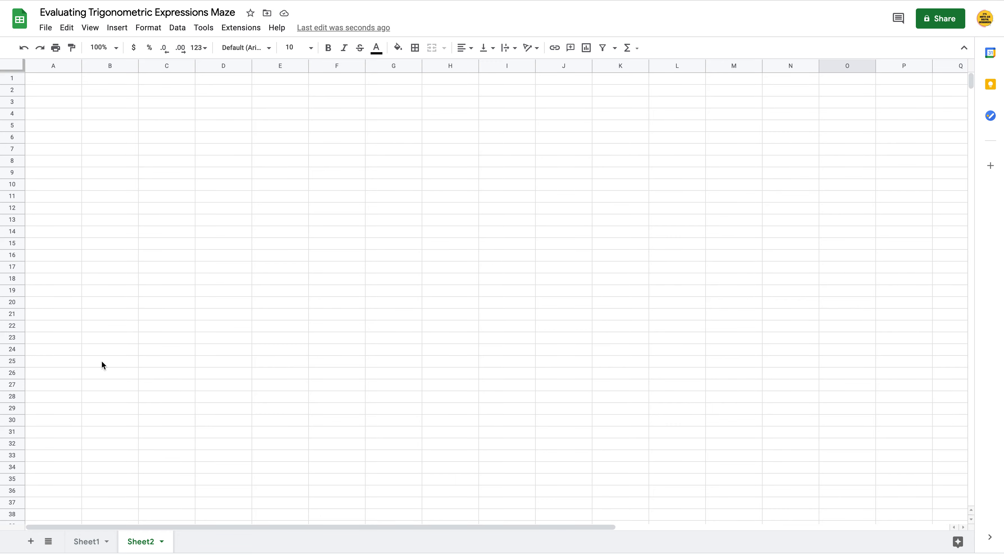
Hide Sheet2 so that only the Sheet1 maze board is available.
click(142, 211)
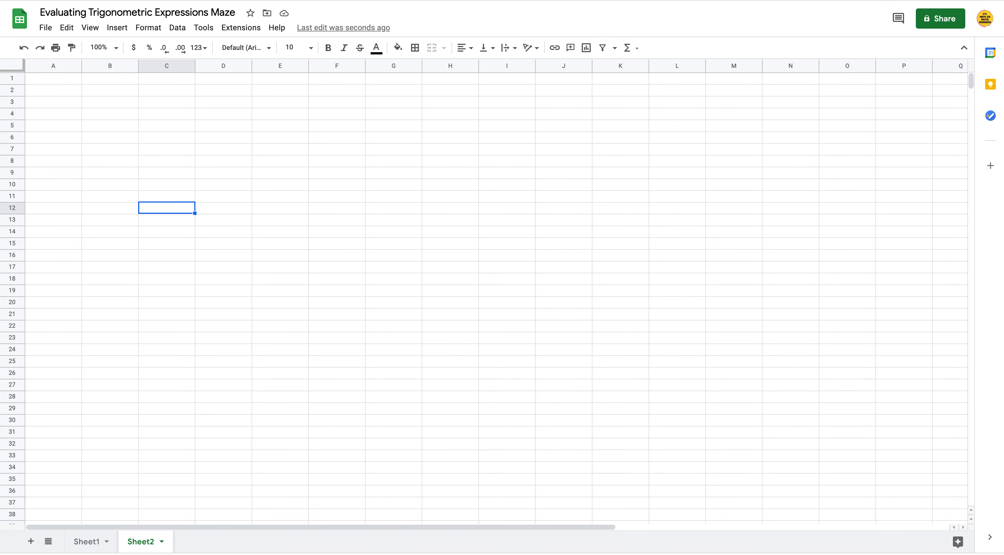
right_click(138, 544)
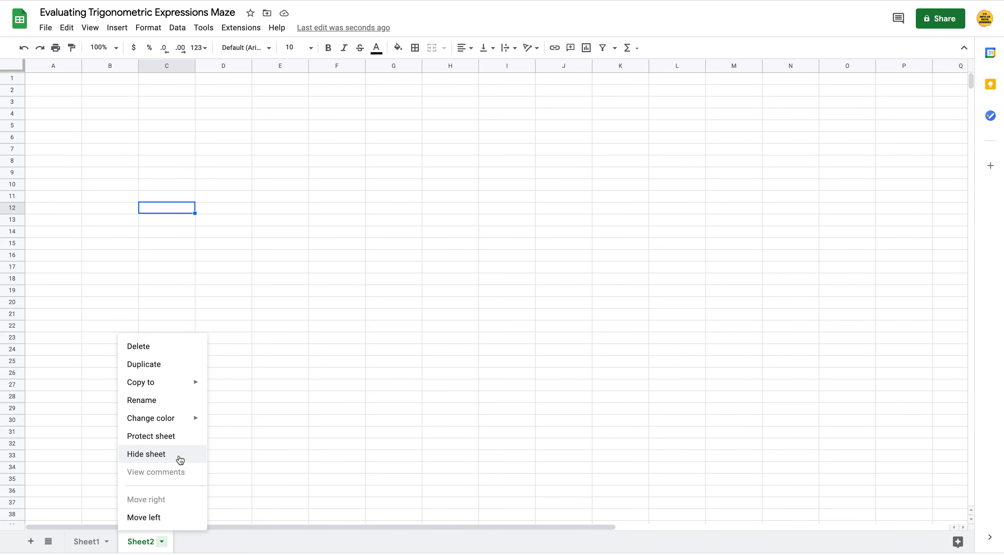
click(180, 458)
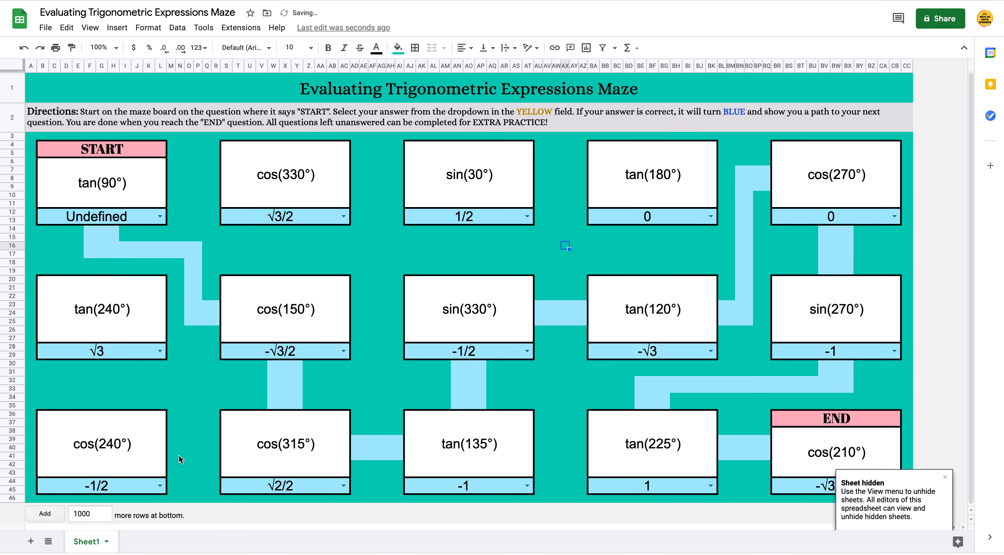
click(891, 399)
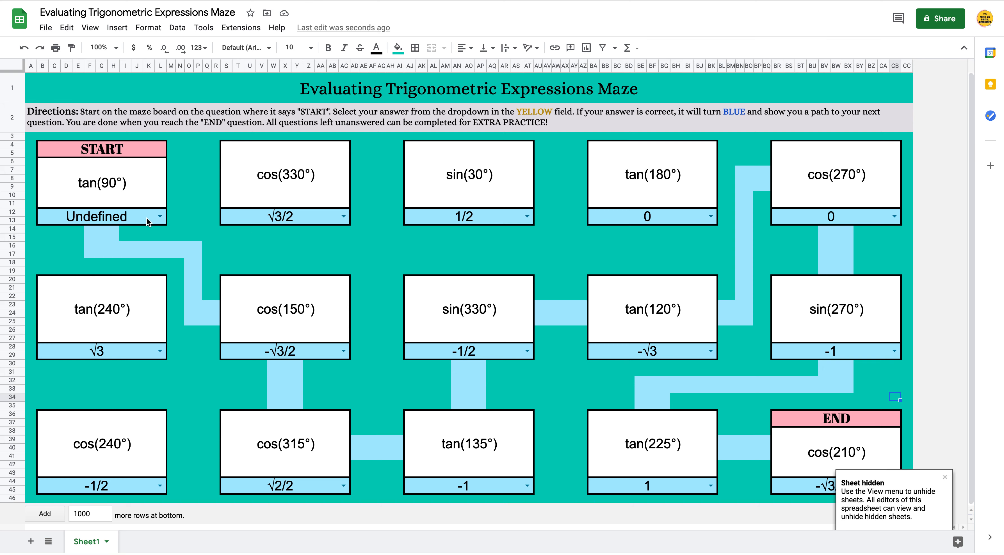
Make a copy of the file in My Drive named "Evaluating Trigonometric Expressions Maze - NO ANSWERS".
click(45, 27)
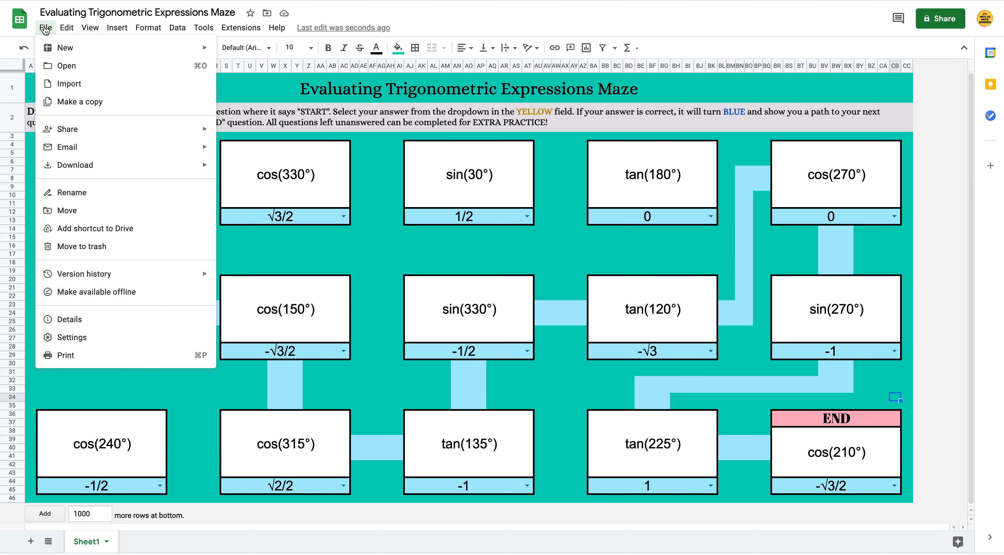
click(90, 101)
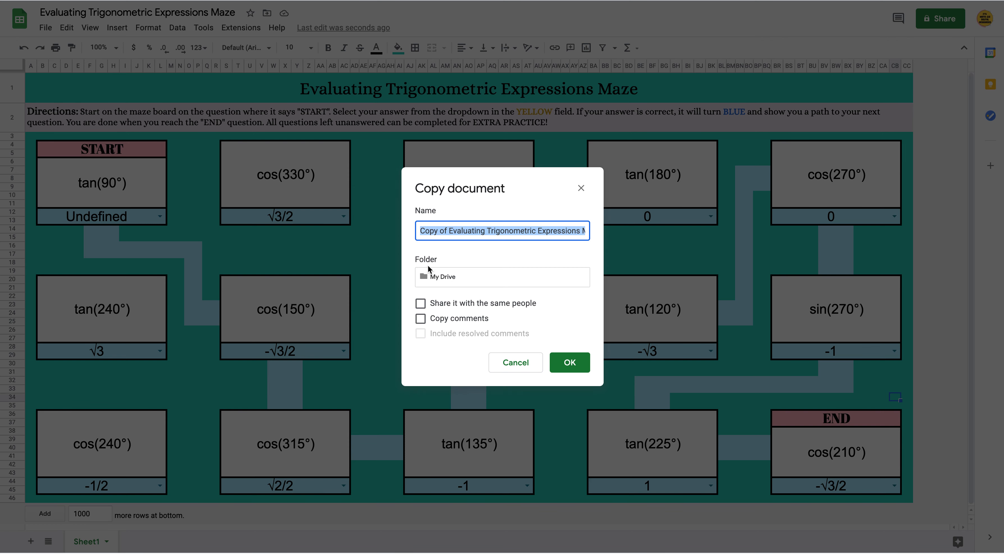
click(449, 231)
drag(449, 232, 391, 233)
key(BackSpace)
click(573, 233)
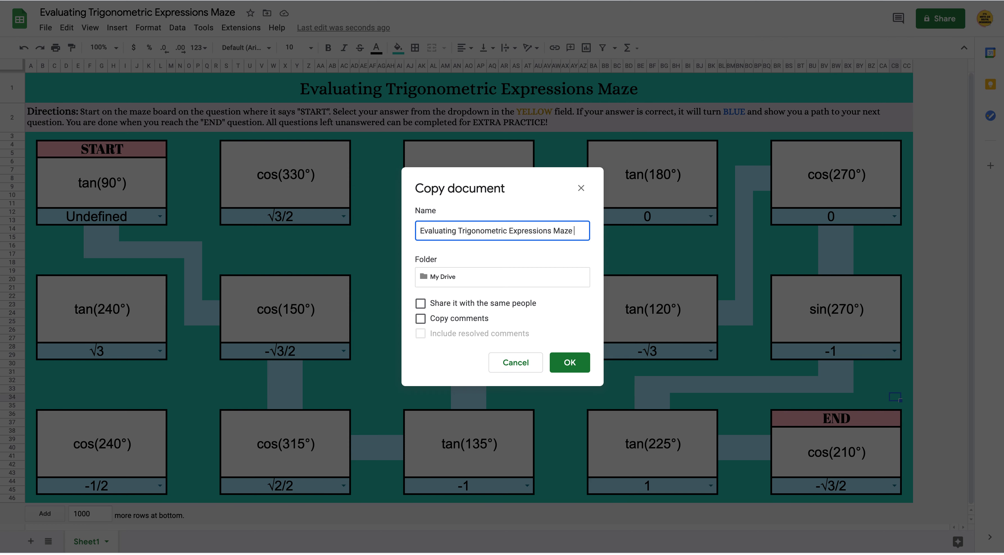
text(- NO ANSWERS)
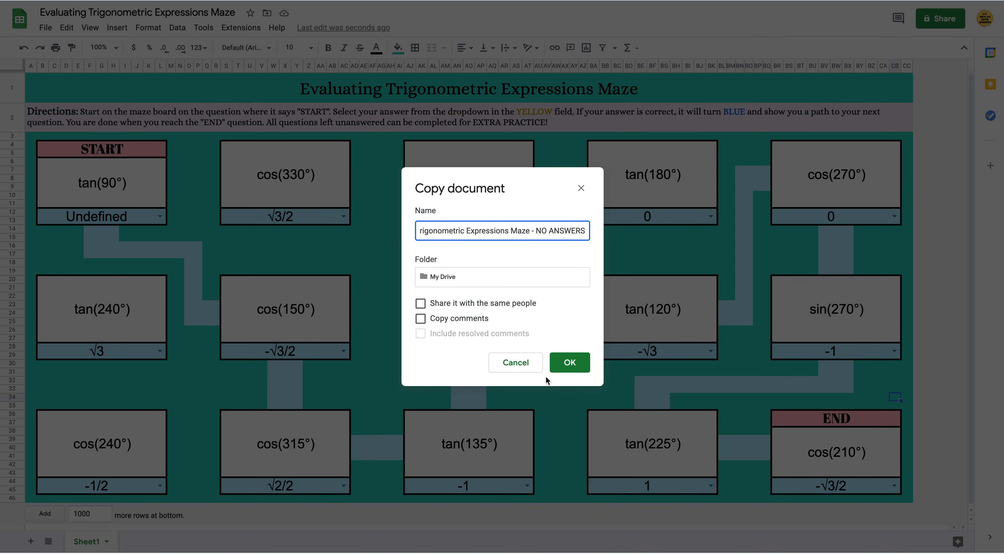
click(569, 361)
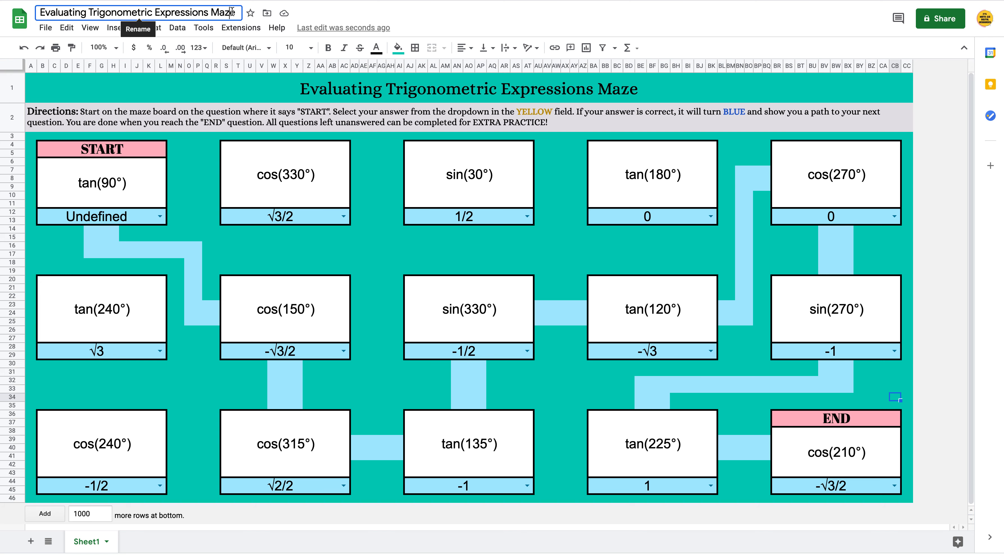
Append KEY to the original maze file's name.
click(245, 12)
text(KEY)
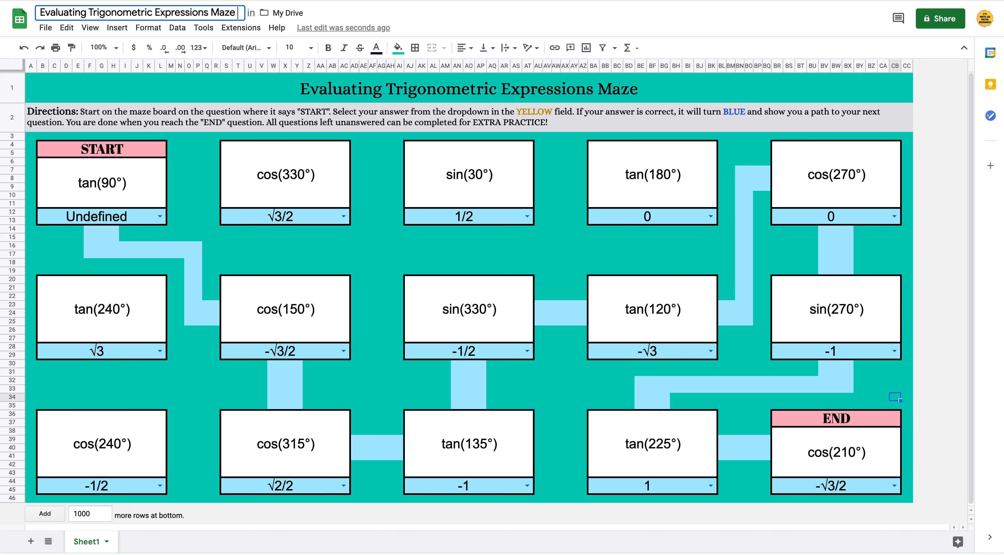
click(331, 255)
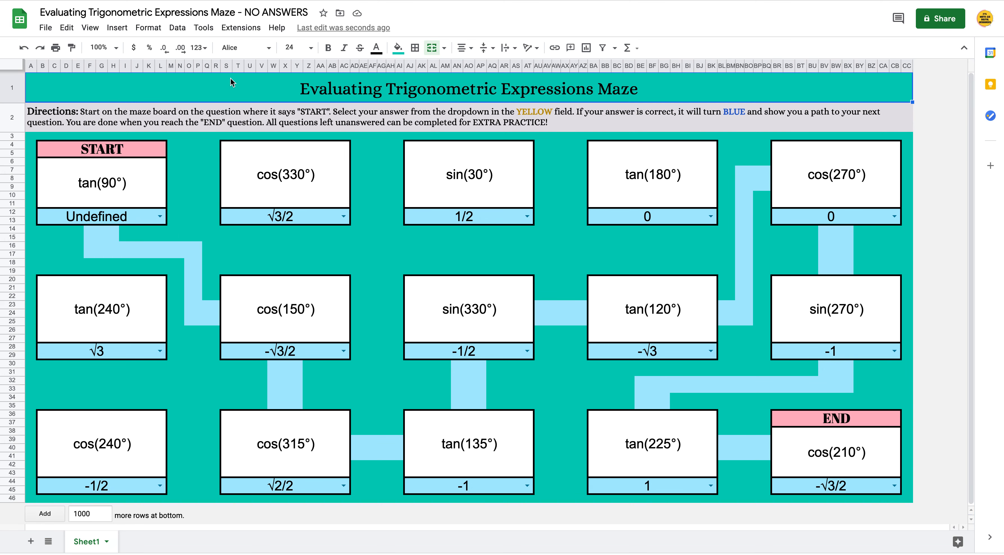
Rename the copied file as "Evaluating Trigonometric Expressions Maze", removing the NO ANSWERS suffix.
click(260, 12)
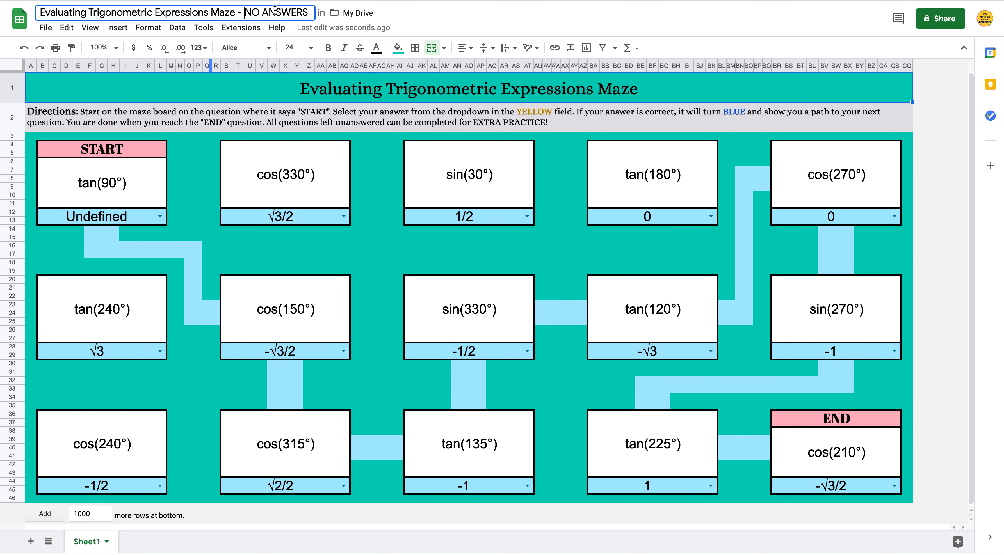
drag(246, 8, 310, 11)
key(BackSpace)
key(BackSpace)
key(BackSpace)
key(BackSpace)
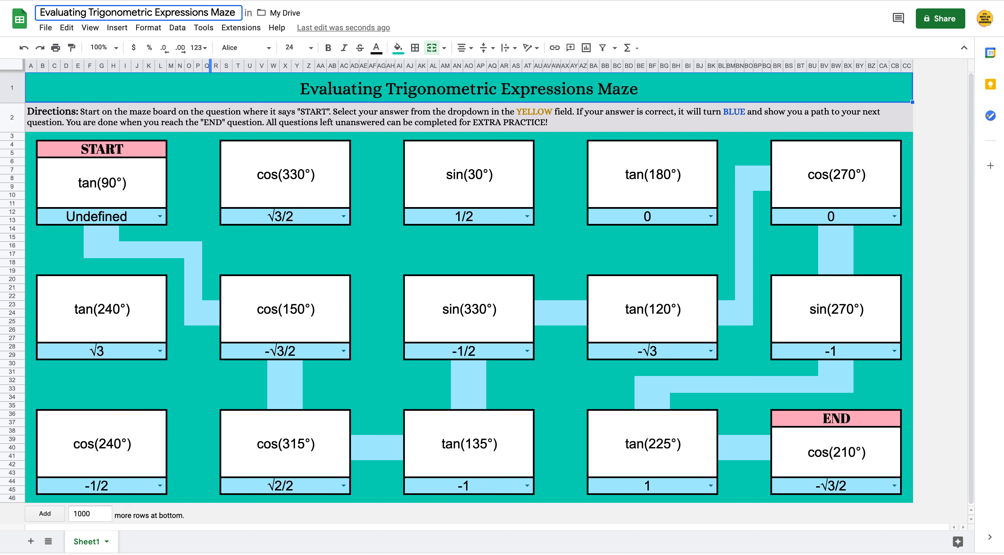
In the copy, clear the selected answers under tan(90°), cos(330°), sin(30°), tan(180°) and cos(270°) in the board's first row.
click(121, 218)
key(Delete)
click(255, 215)
key(Delete)
click(492, 218)
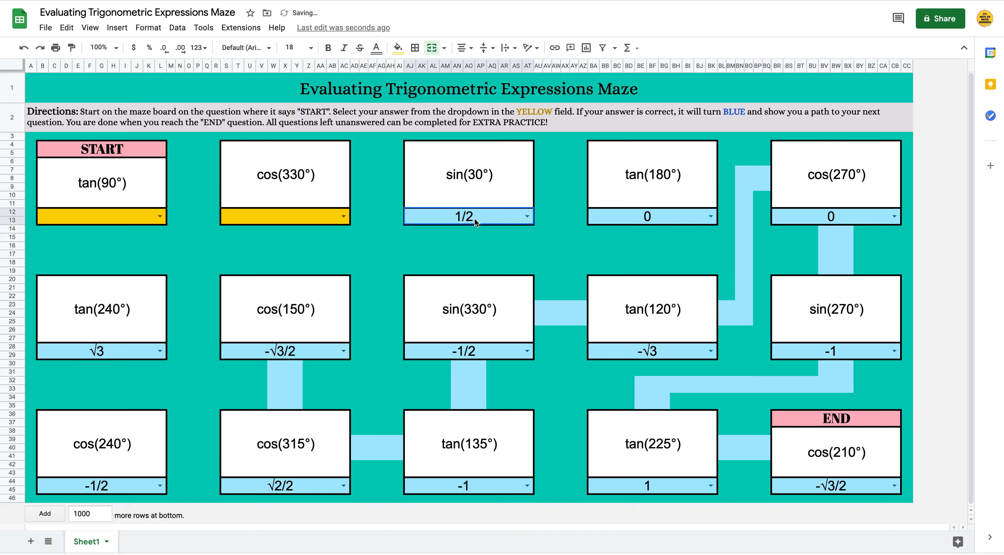
key(Delete)
click(652, 216)
key(Delete)
click(793, 218)
key(Delete)
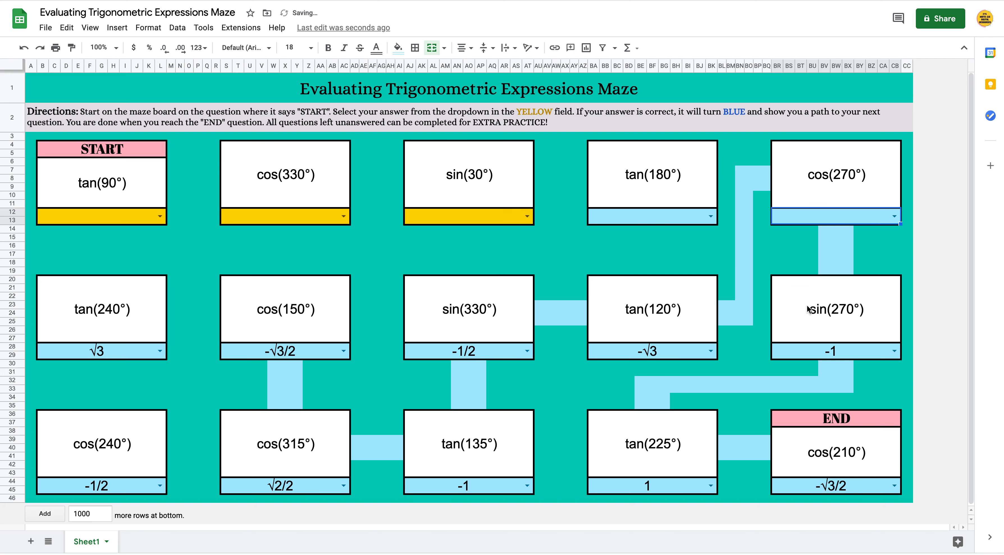